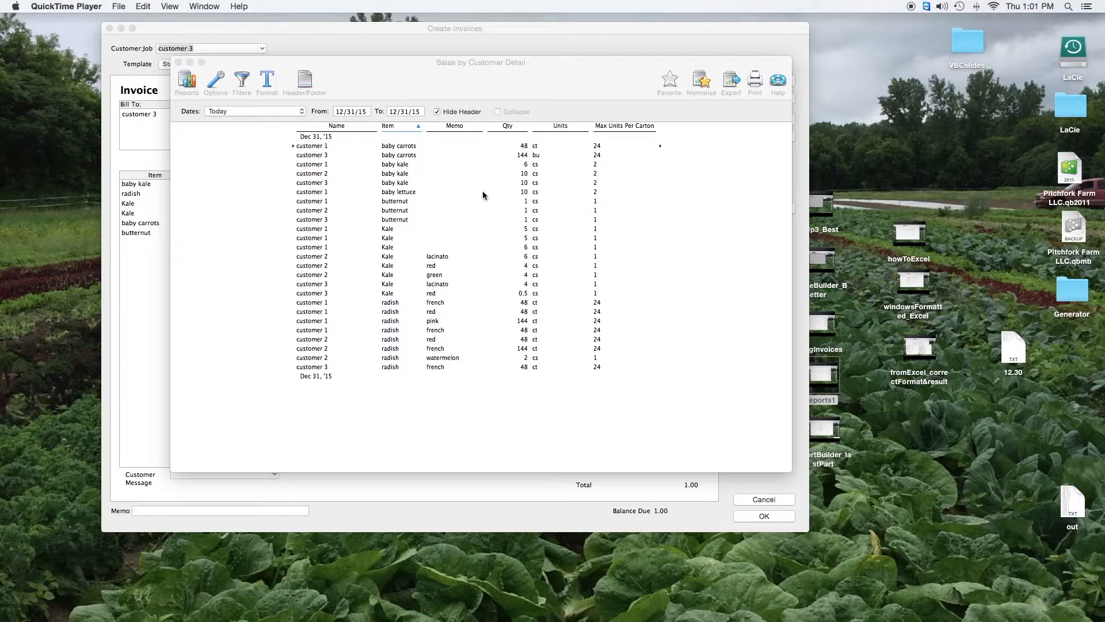
# Open a new Sales by Customer Detail report and set its date range to Today
pyautogui.click(355, 151)
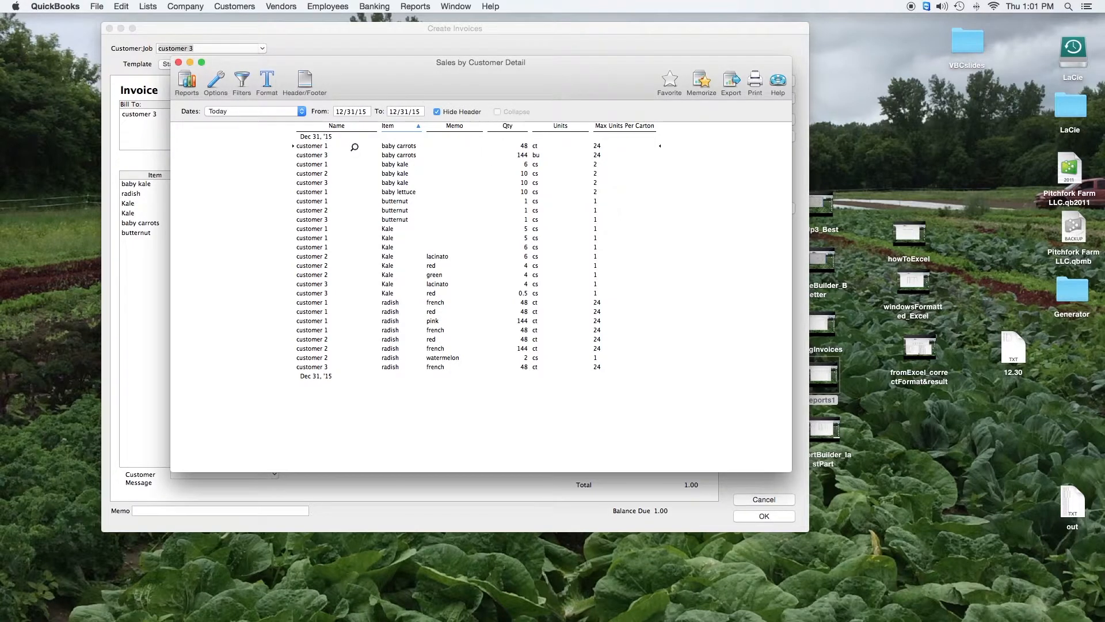
pyautogui.click(413, 7)
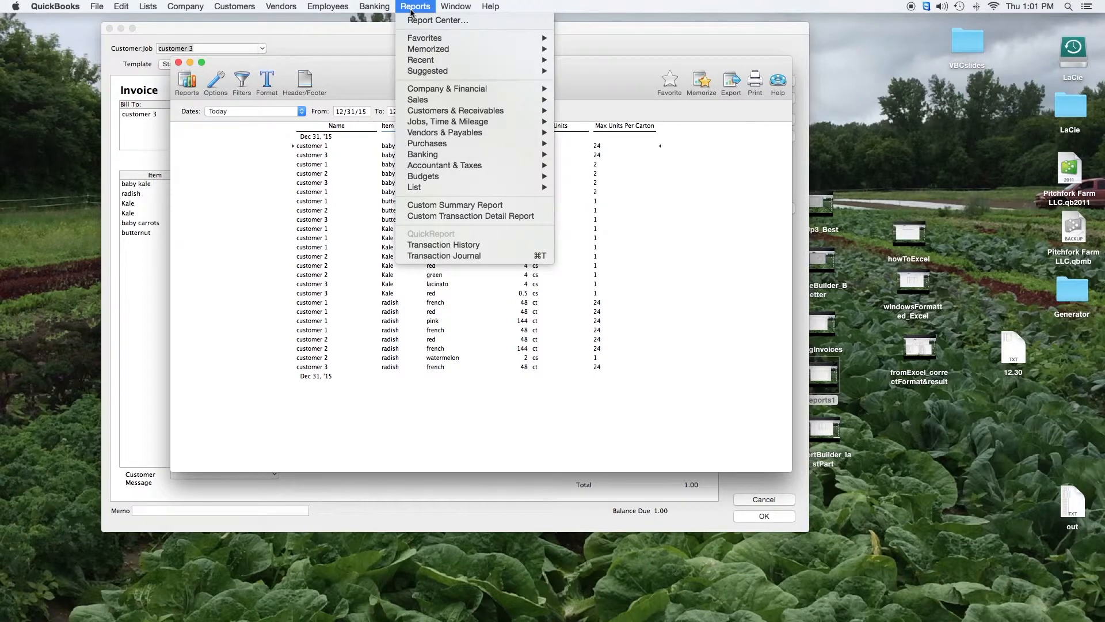
pyautogui.click(370, 80)
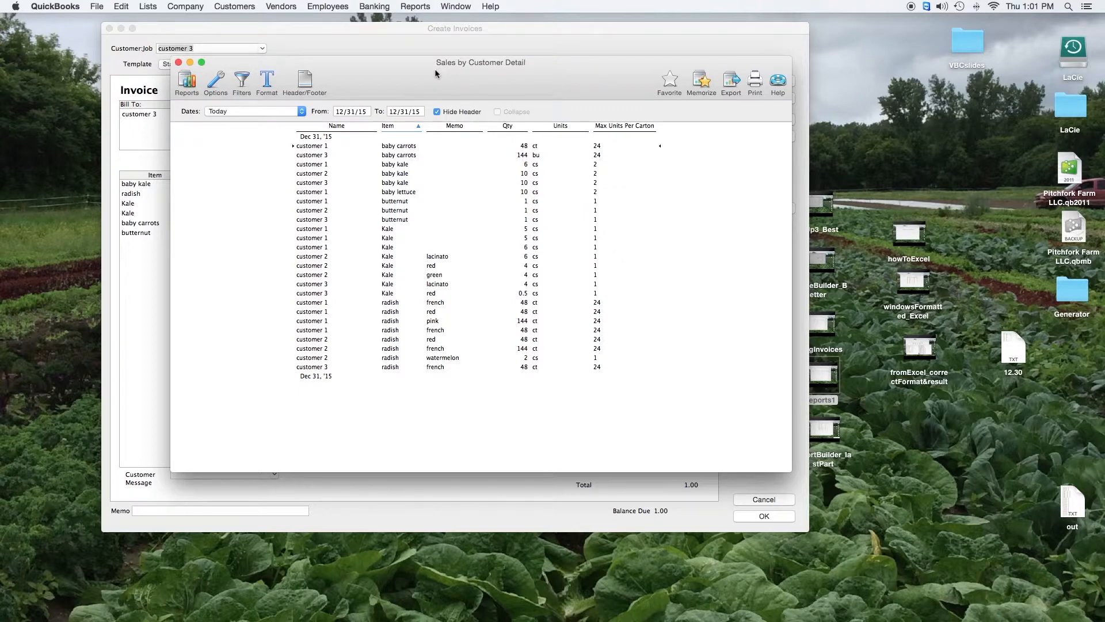
pyautogui.click(420, 8)
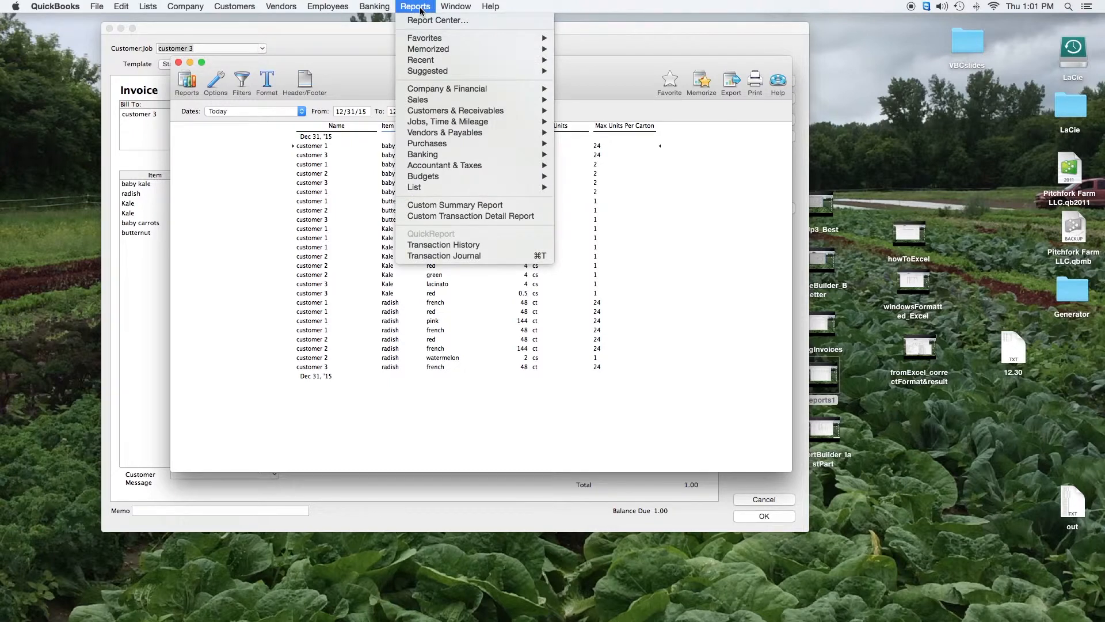
pyautogui.moveTo(447, 103)
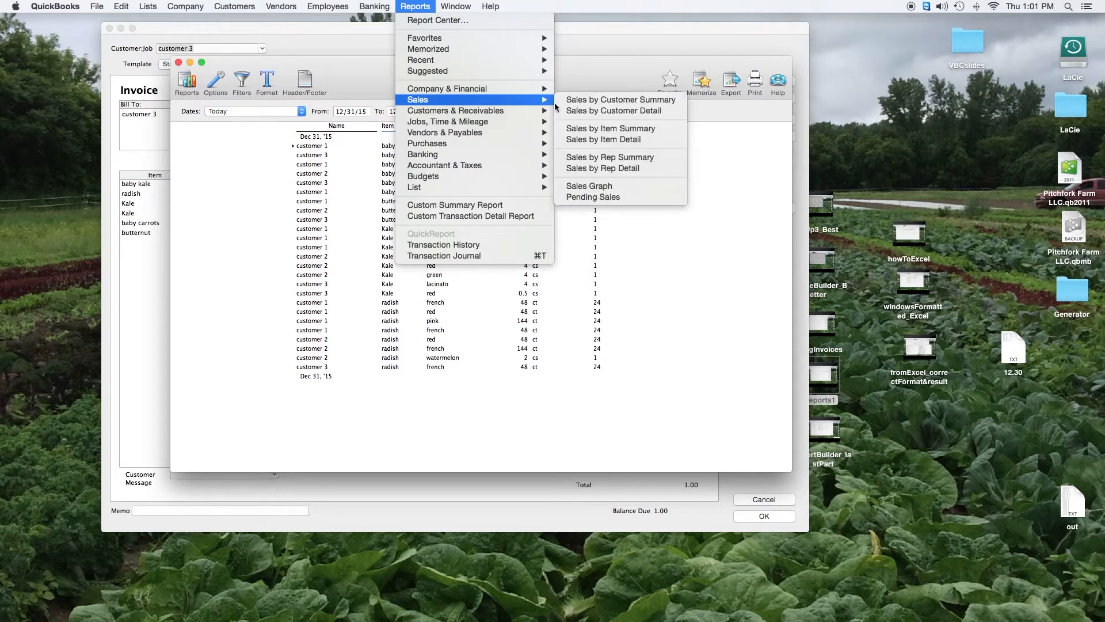
pyautogui.click(579, 111)
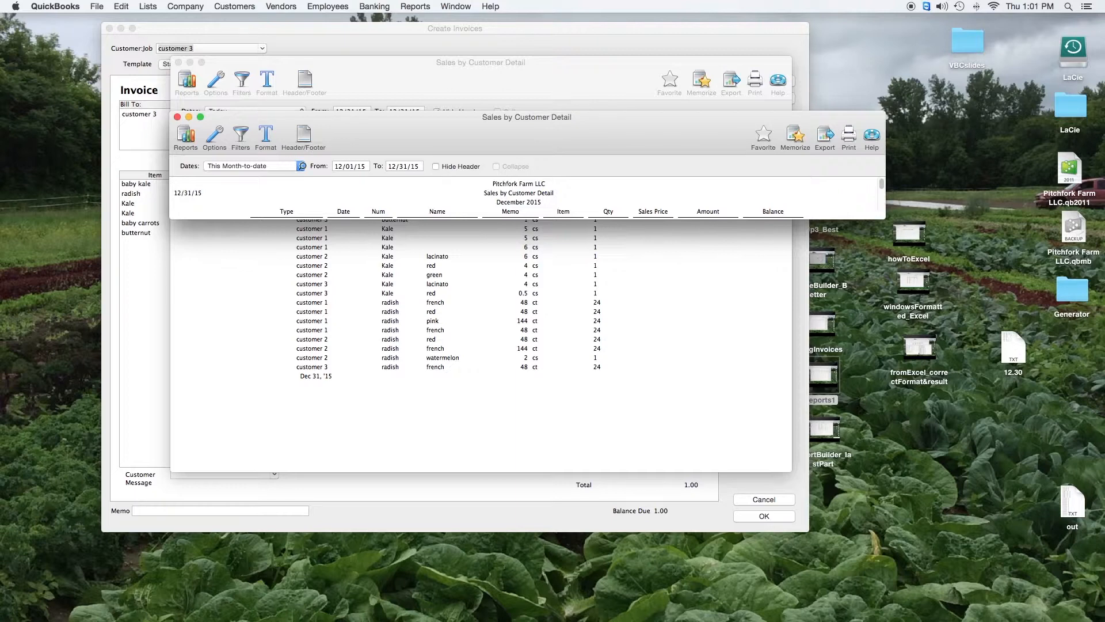
pyautogui.click(301, 166)
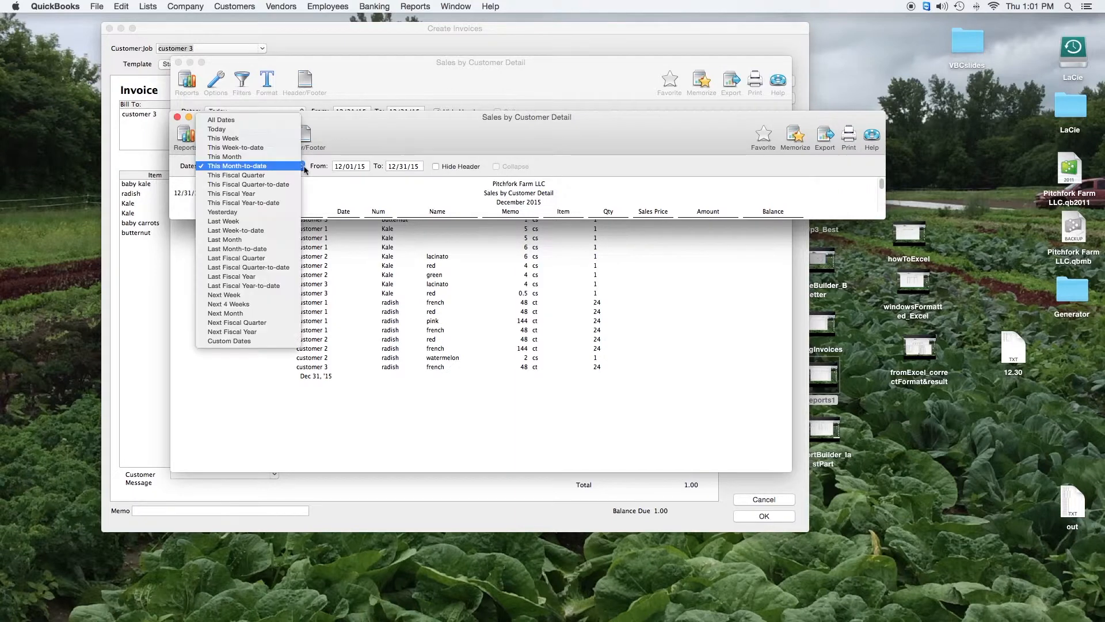
pyautogui.click(276, 131)
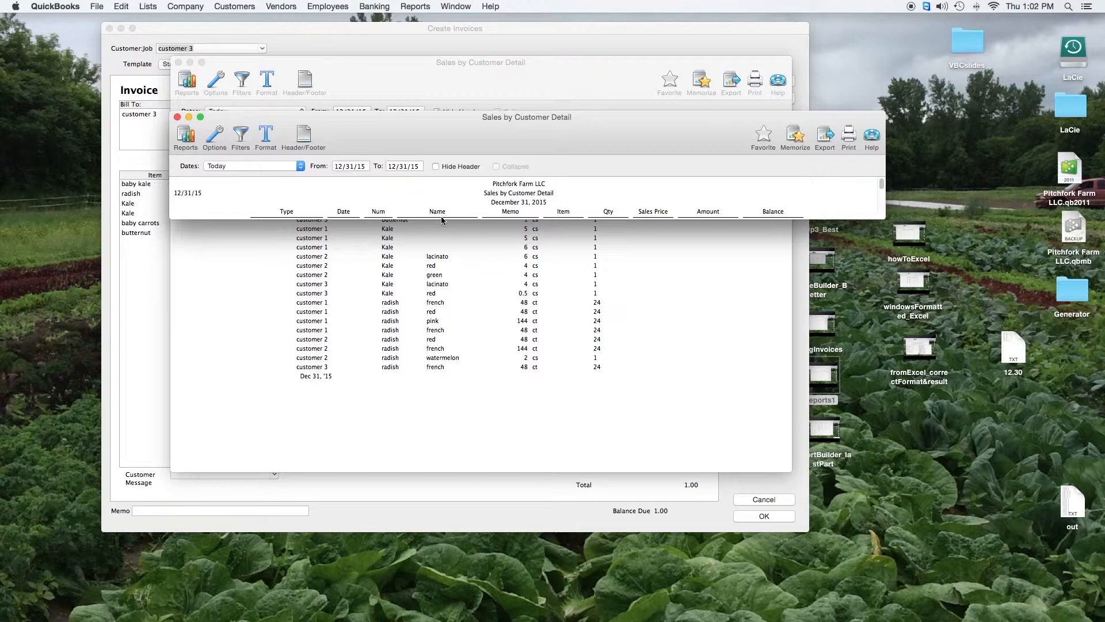
# Enlarge and reposition the new report window so all customer rows fit, and hide the report header
pyautogui.moveTo(442, 220); pyautogui.dragTo(412, 502)
pyautogui.moveTo(488, 119); pyautogui.dragTo(476, 50)
pyautogui.moveTo(522, 431); pyautogui.dragTo(520, 479)
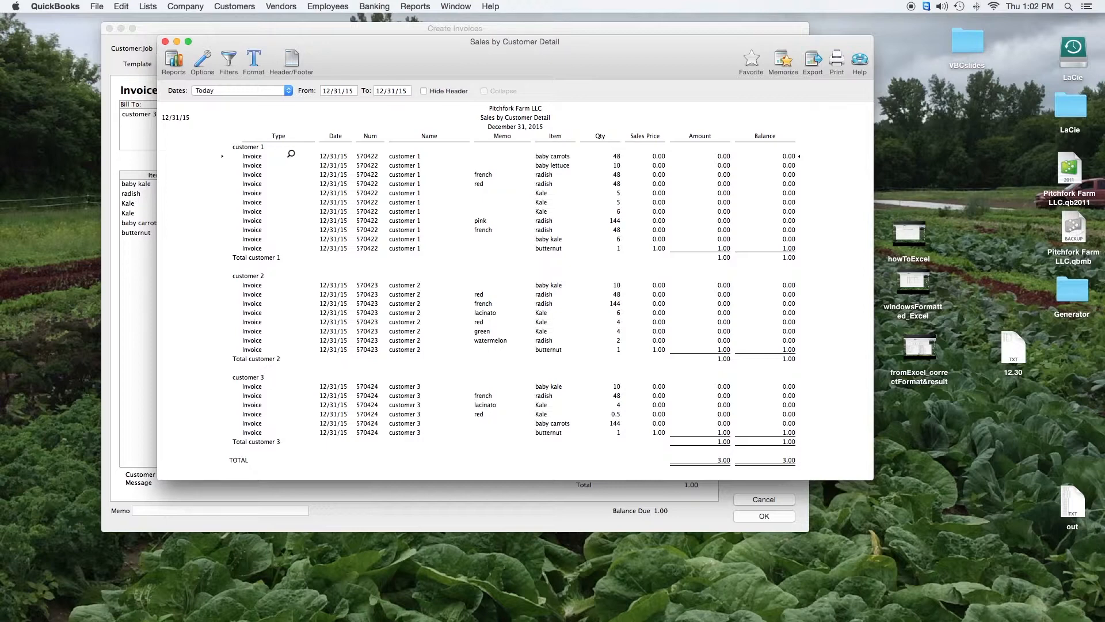
pyautogui.click(423, 91)
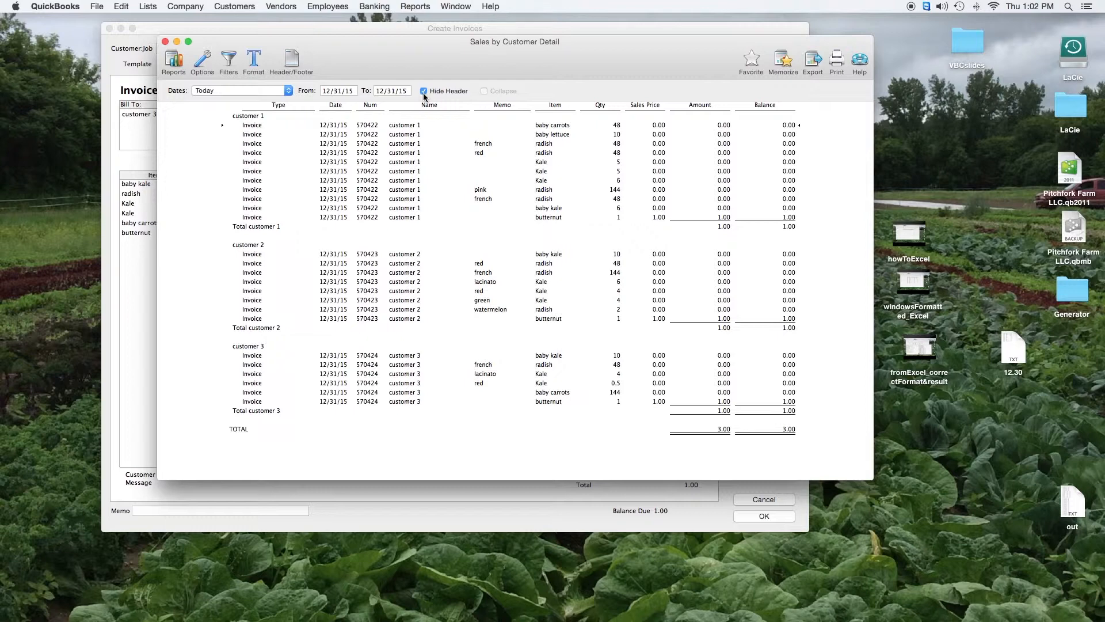
pyautogui.moveTo(418, 73); pyautogui.dragTo(408, 73)
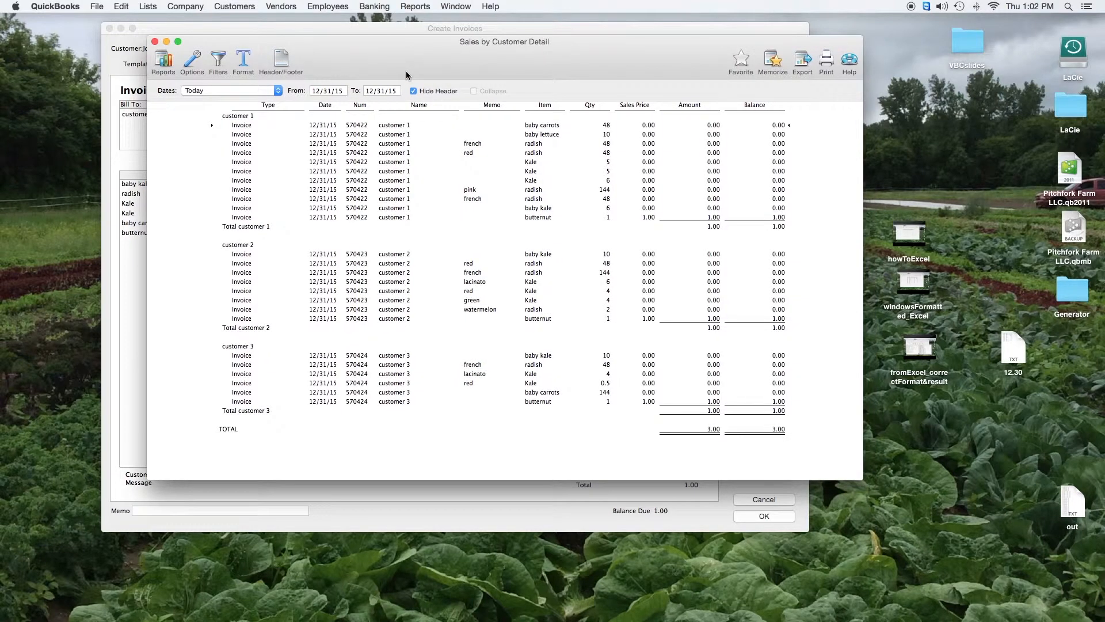
# Set the report options to total by Total only instead of grouping by customer
pyautogui.click(193, 65)
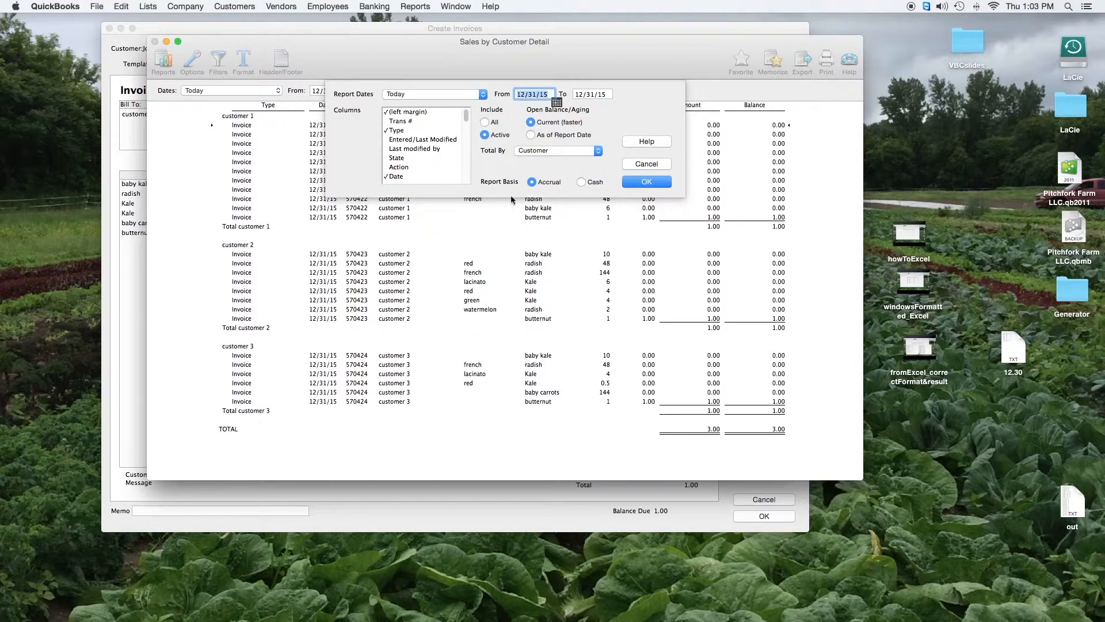
pyautogui.click(536, 150)
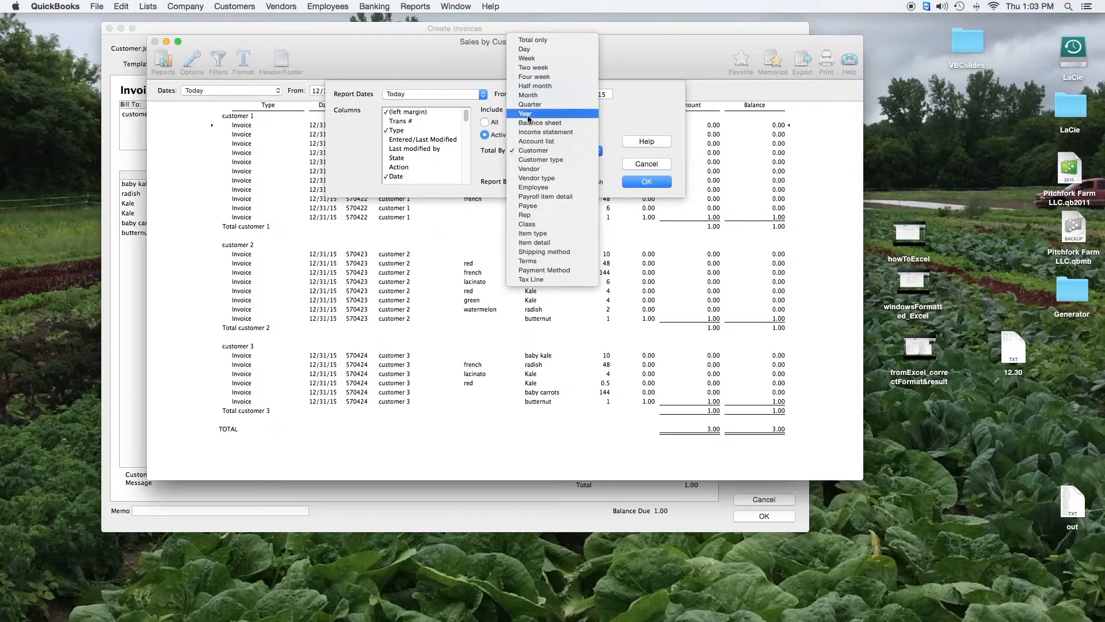
pyautogui.click(529, 41)
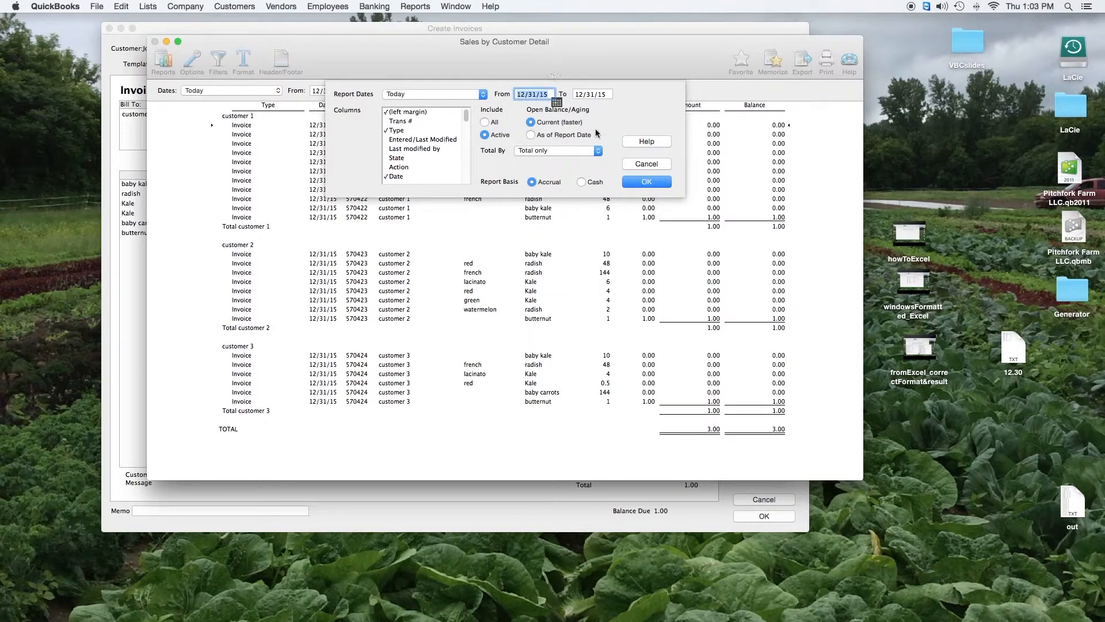
pyautogui.click(627, 182)
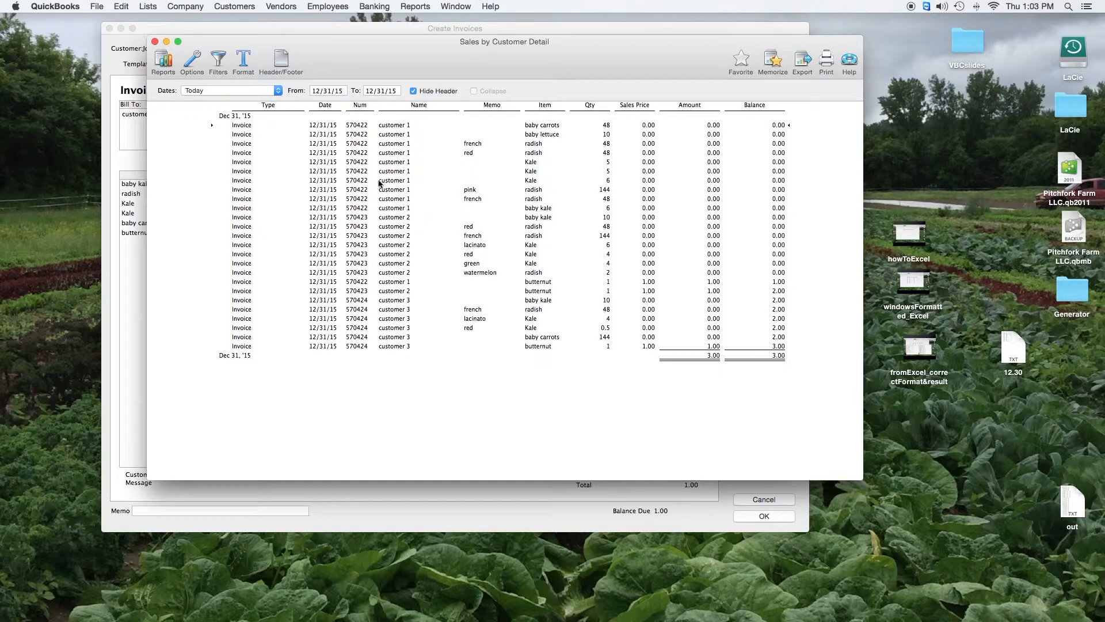
# Reopen the report options and deselect the (left margin), Type, Date and Num columns
pyautogui.click(192, 60)
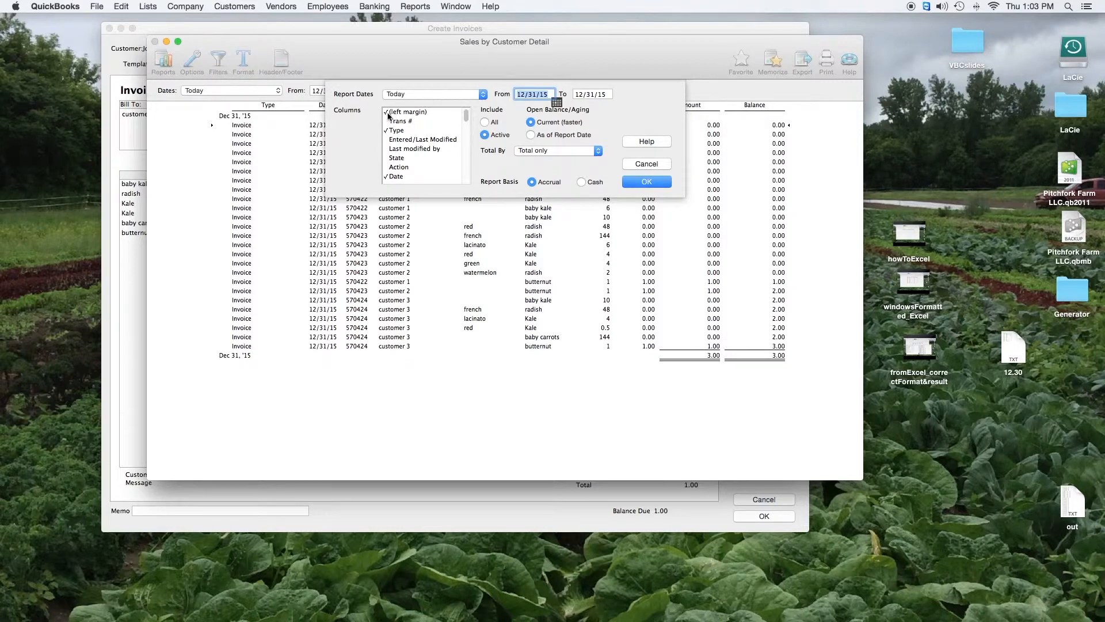
pyautogui.click(388, 114)
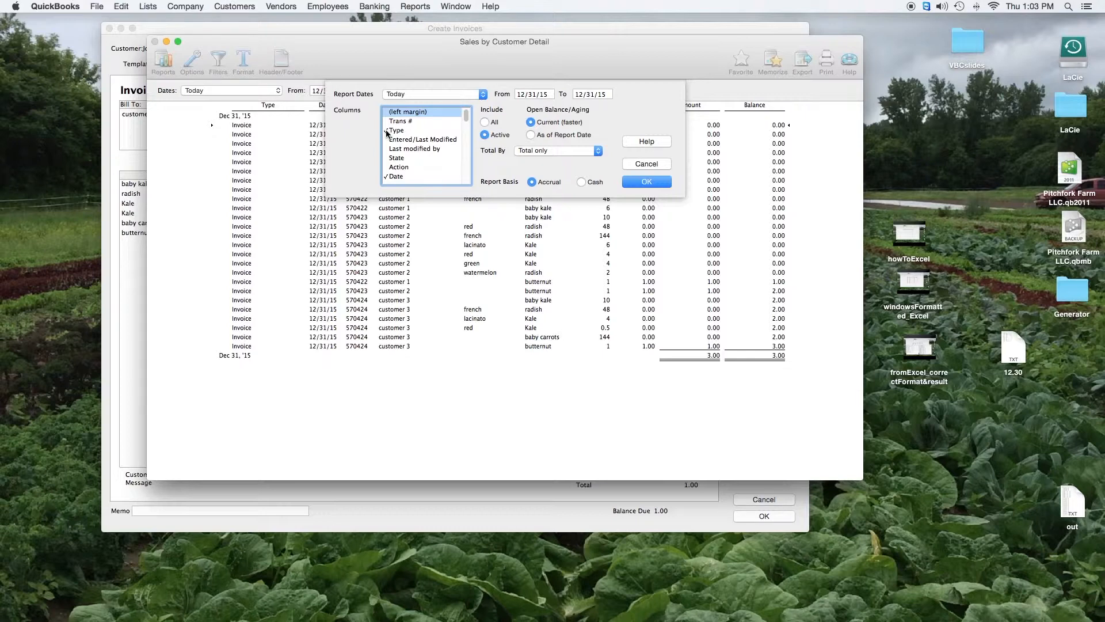
pyautogui.click(387, 133)
pyautogui.scroll(-2, 403, 151)
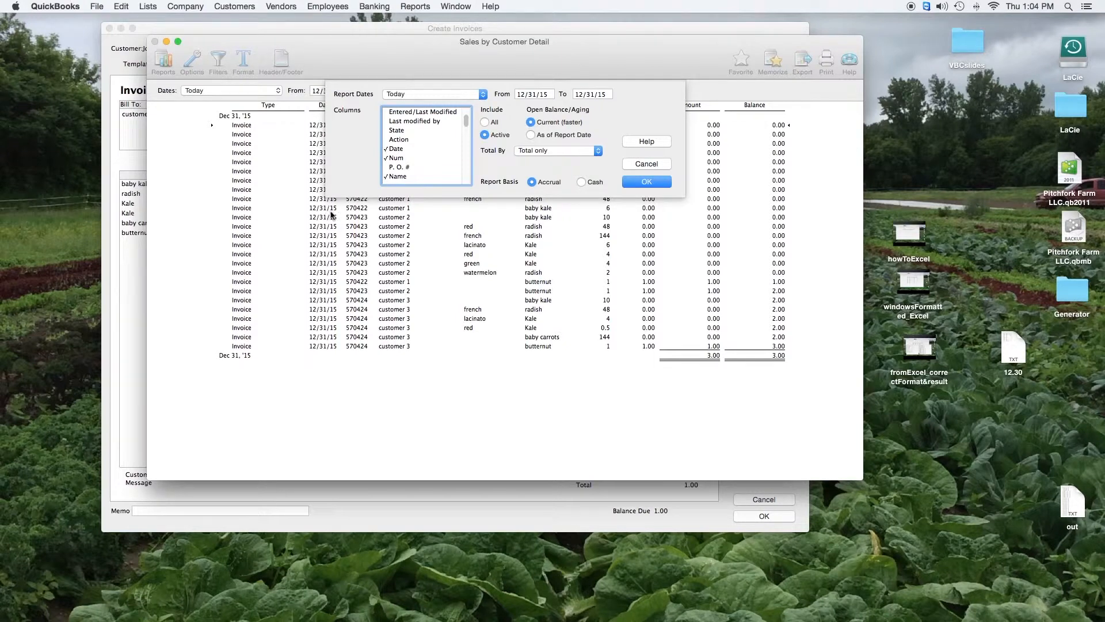
pyautogui.click(387, 149)
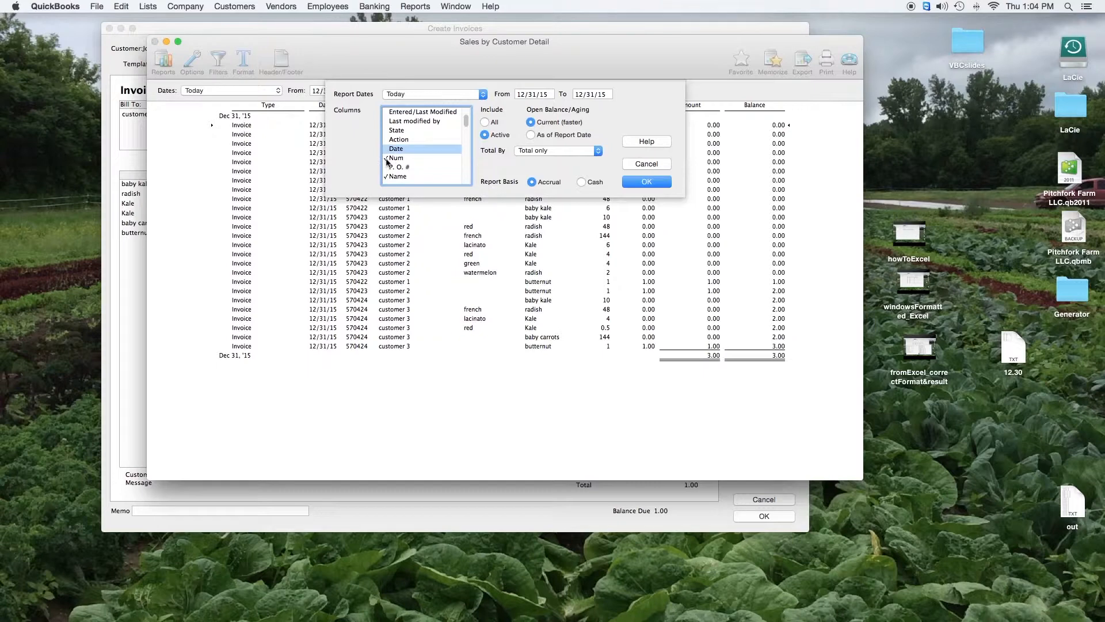
pyautogui.click(387, 158)
# Deselect the Sales Price, Amount and Balance columns and apply the column changes to the report
pyautogui.scroll(-1, 388, 162)
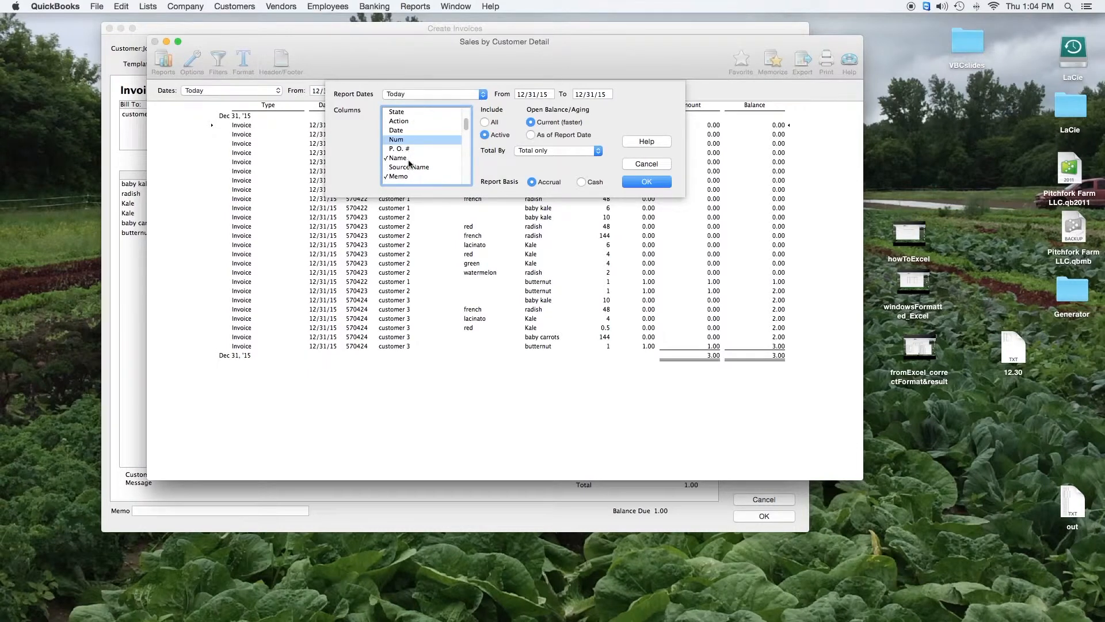
pyautogui.scroll(-1, 410, 164)
pyautogui.scroll(-1, 410, 164)
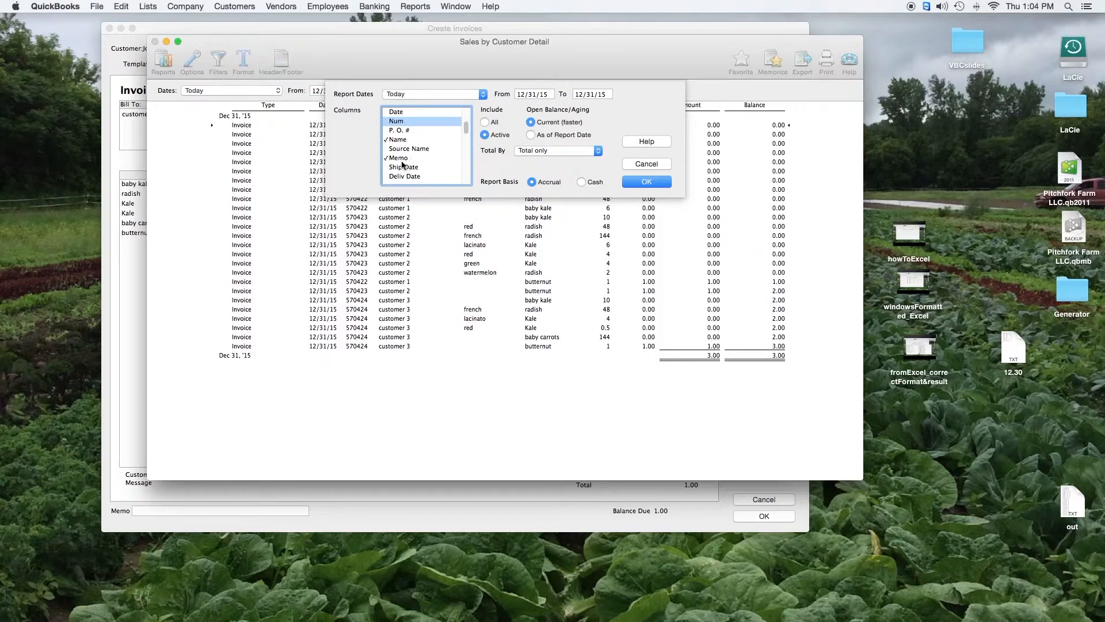
pyautogui.scroll(-5, 402, 162)
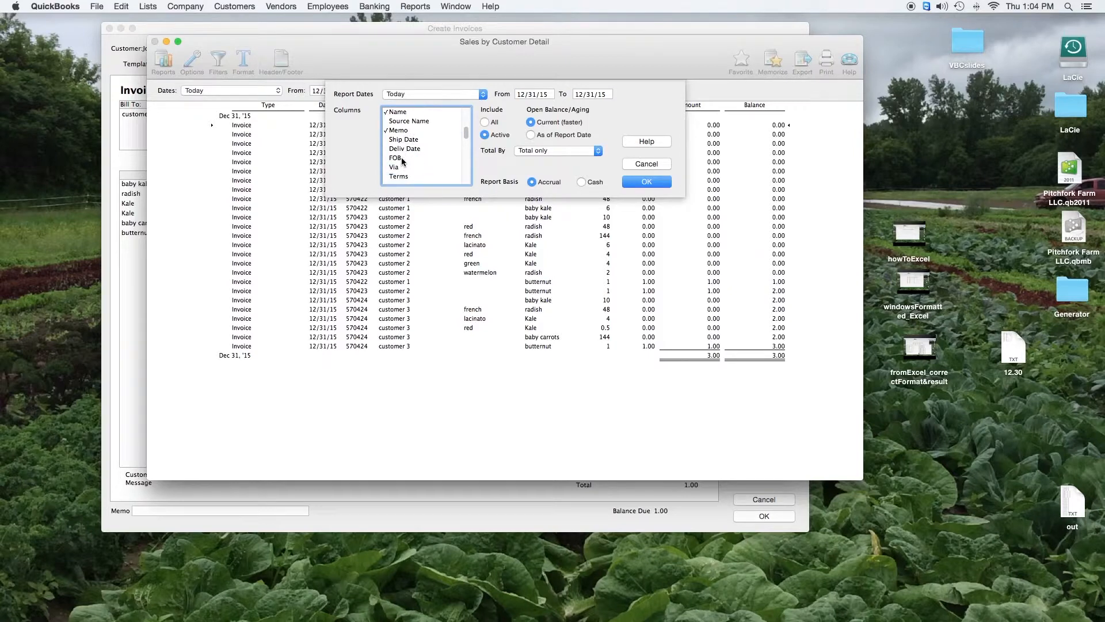
pyautogui.scroll(-7, 401, 161)
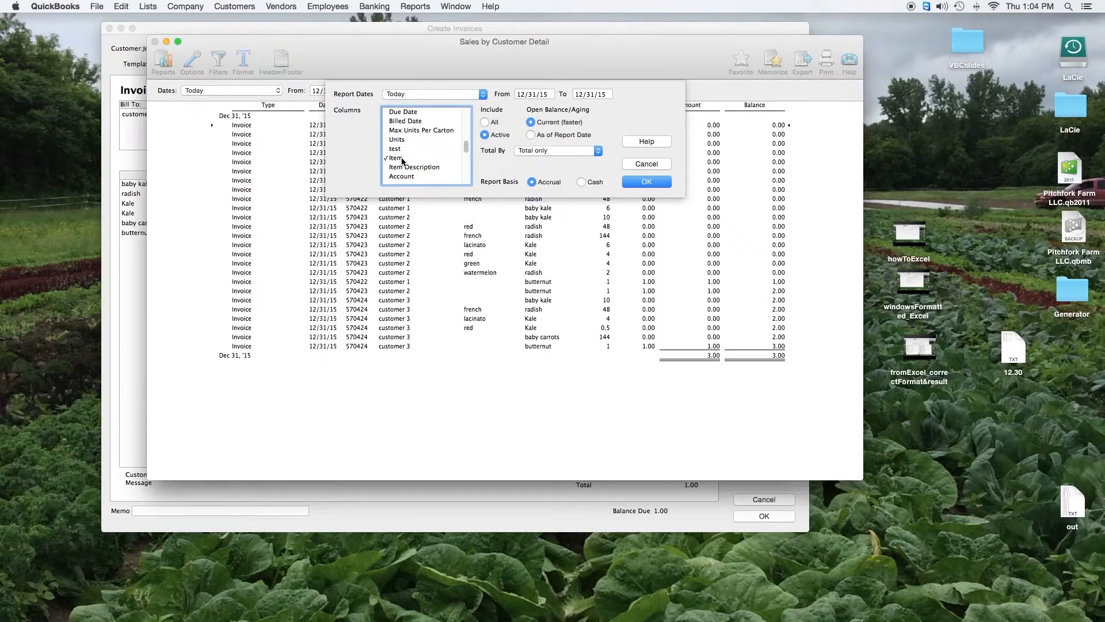
pyautogui.scroll(-5, 410, 153)
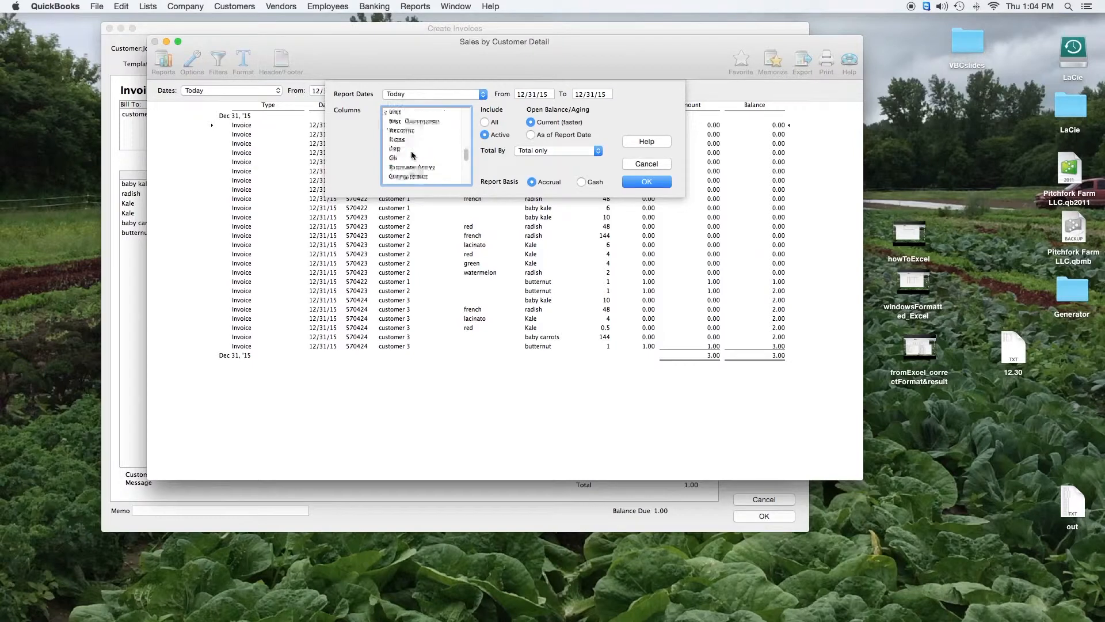
pyautogui.scroll(-7, 411, 154)
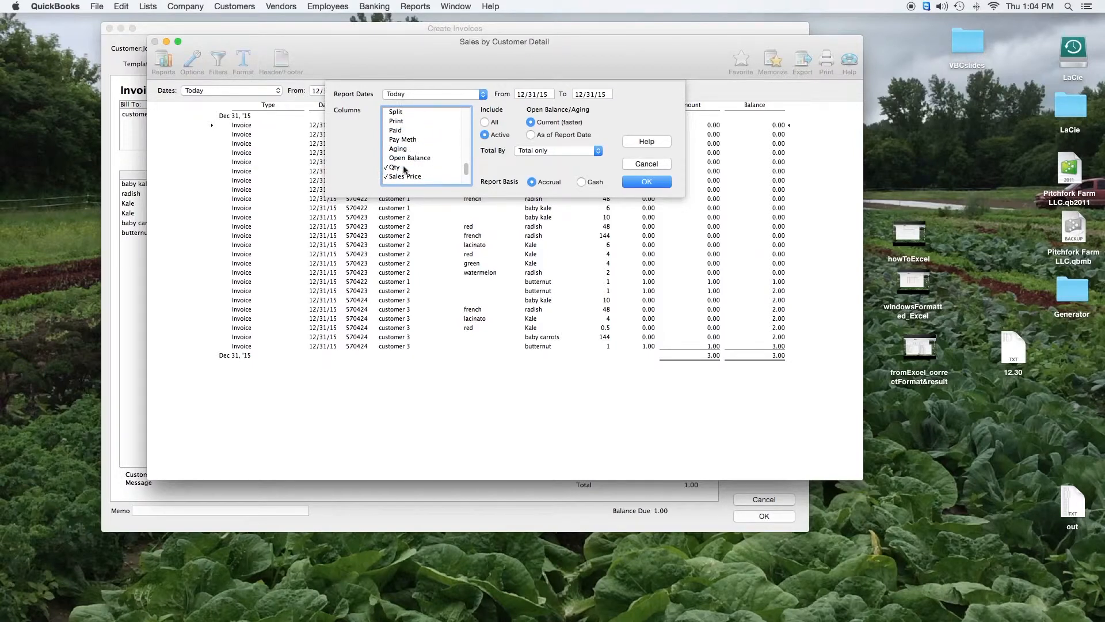
pyautogui.scroll(-2, 406, 167)
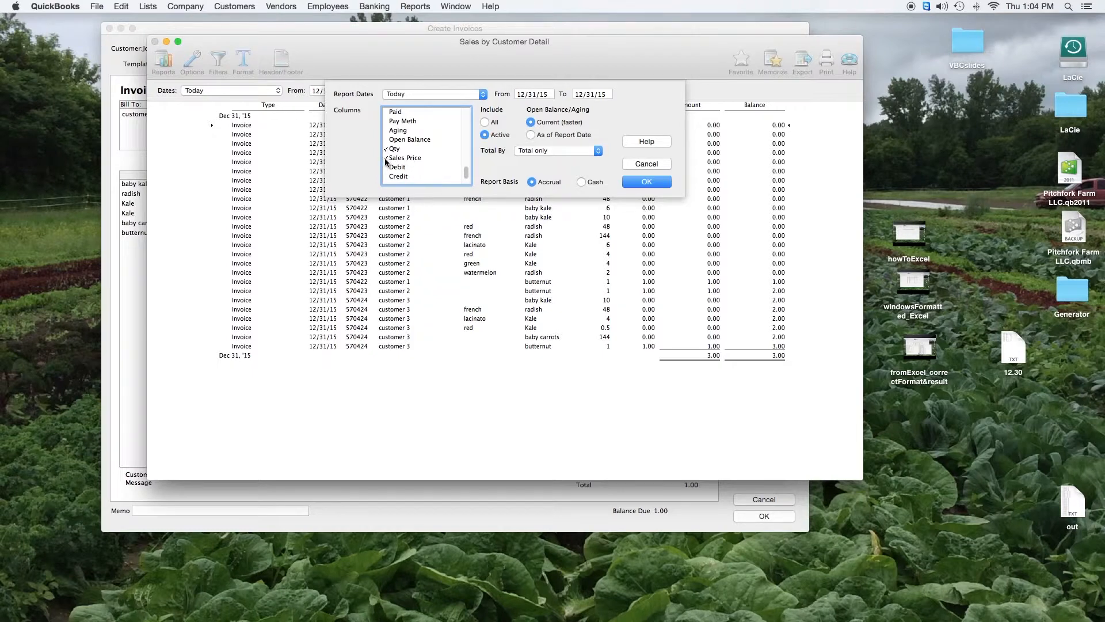
pyautogui.click(386, 159)
pyautogui.scroll(-2, 413, 167)
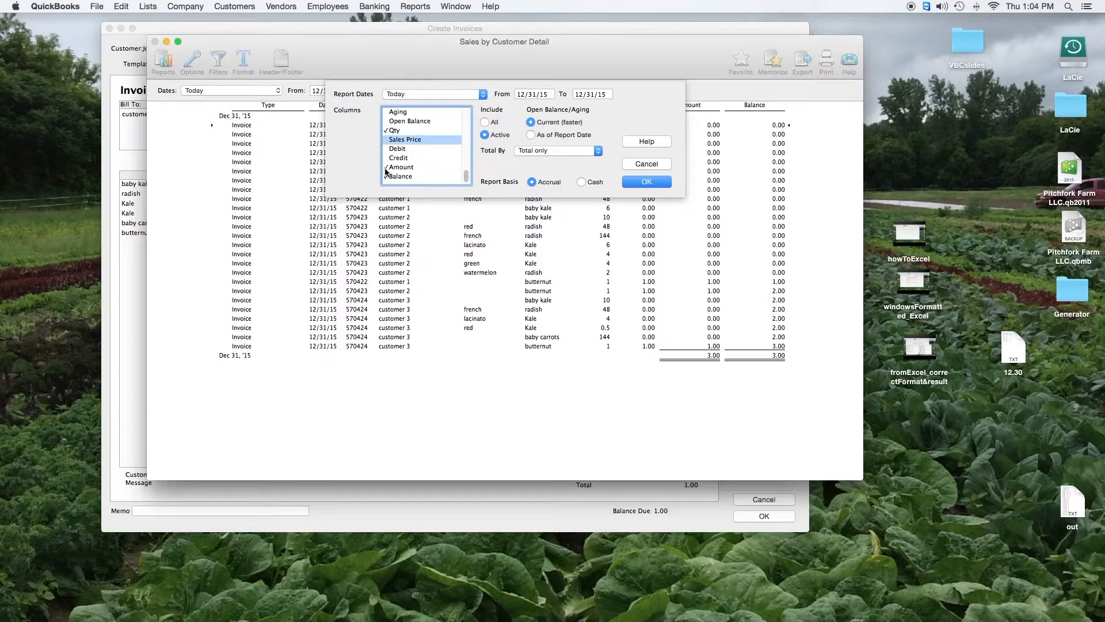
pyautogui.click(386, 168)
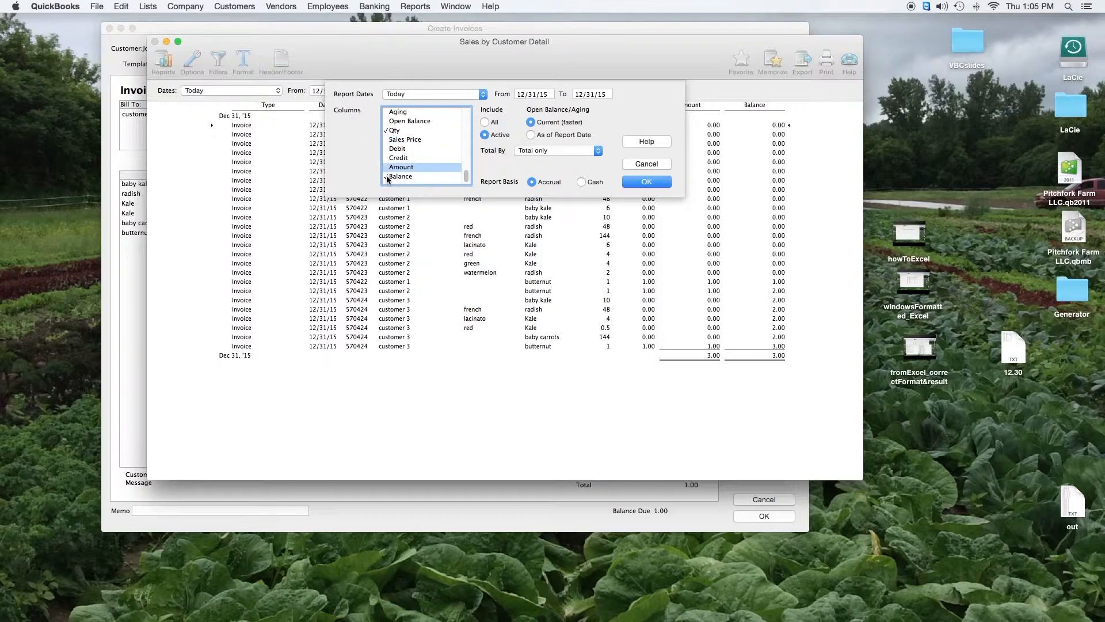
pyautogui.click(386, 177)
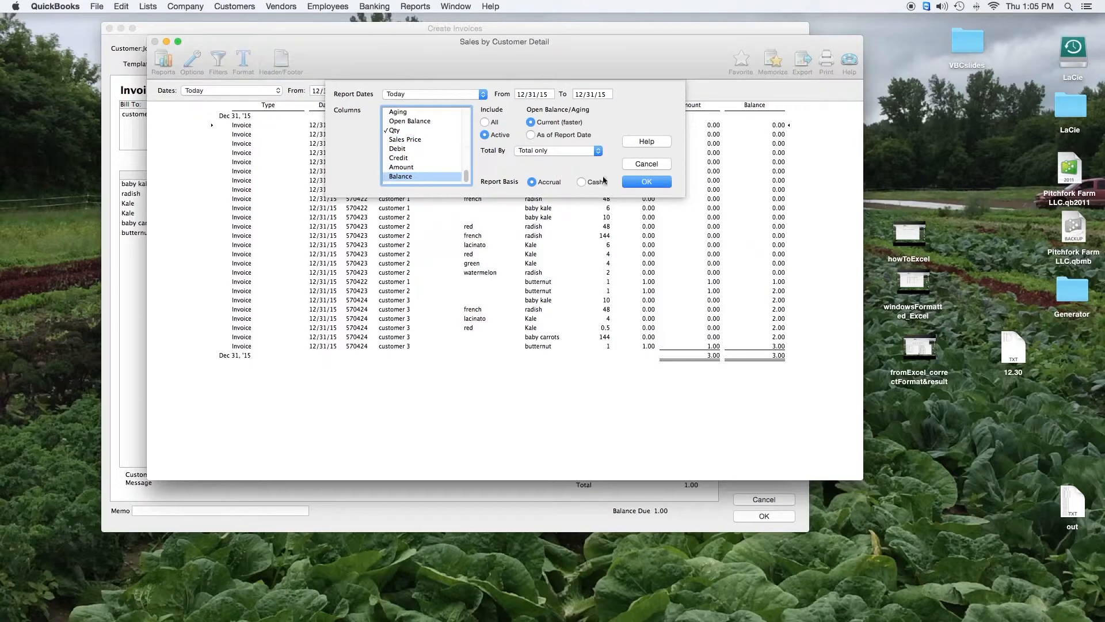
pyautogui.click(645, 183)
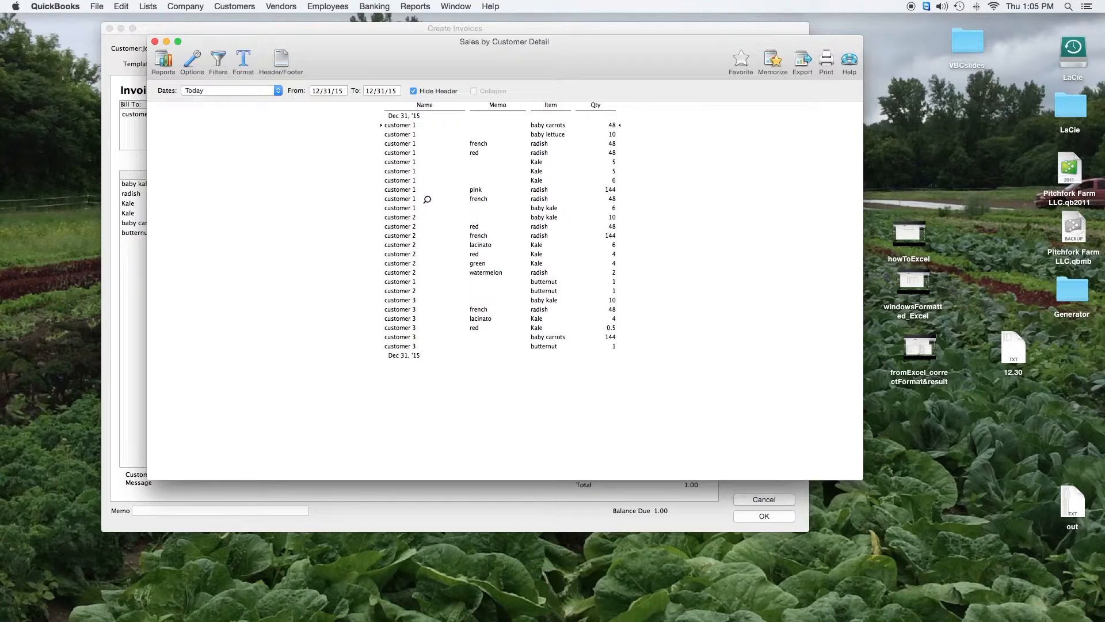
# Add the Max Units Per Carton and Units columns to the report through its options
pyautogui.click(192, 61)
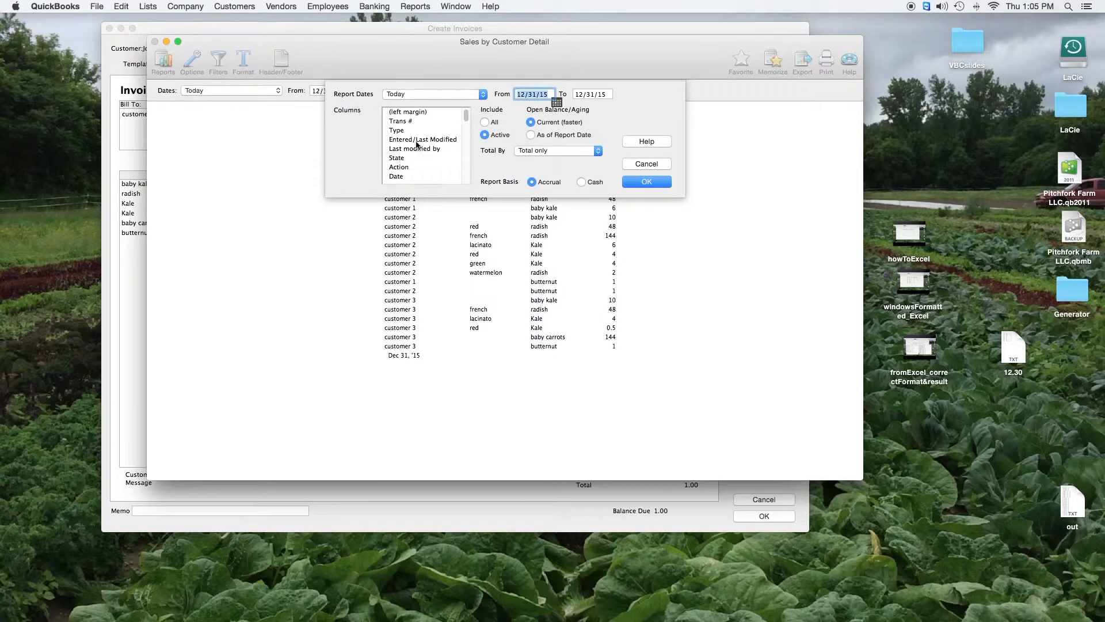
pyautogui.scroll(-1, 407, 138)
pyautogui.scroll(-8, 407, 138)
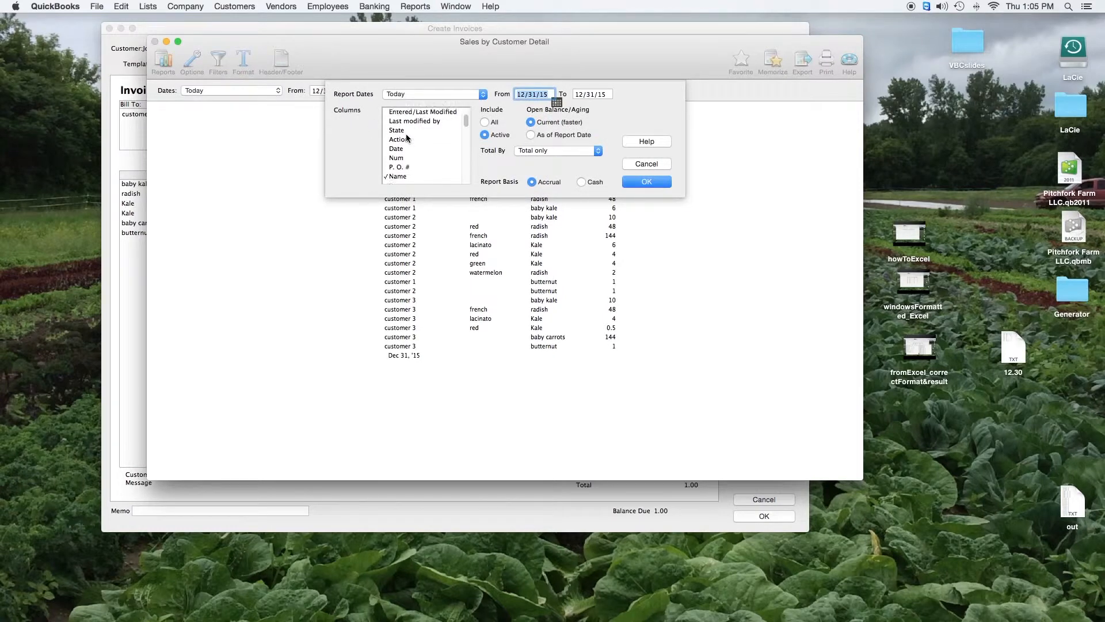
pyautogui.scroll(-3, 406, 133)
pyautogui.click(384, 158)
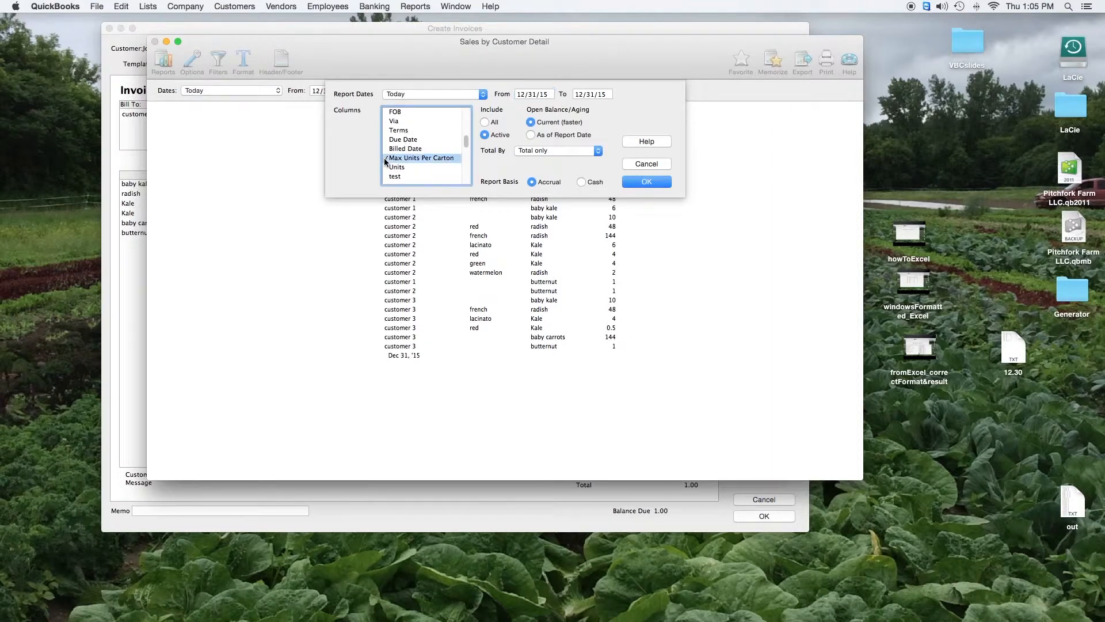
pyautogui.click(386, 167)
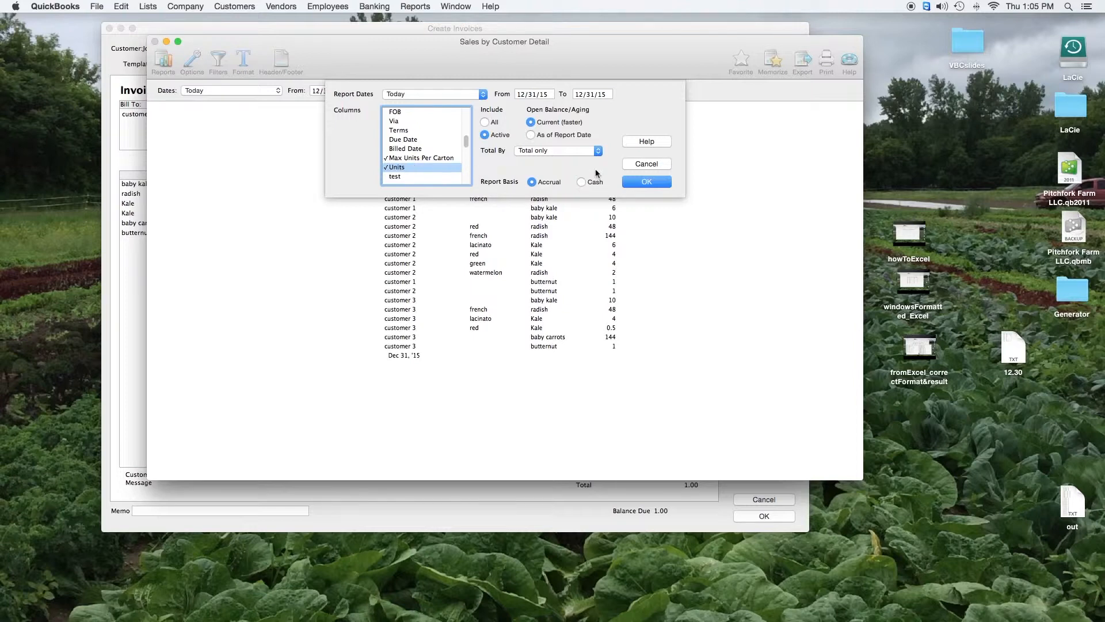
pyautogui.click(627, 181)
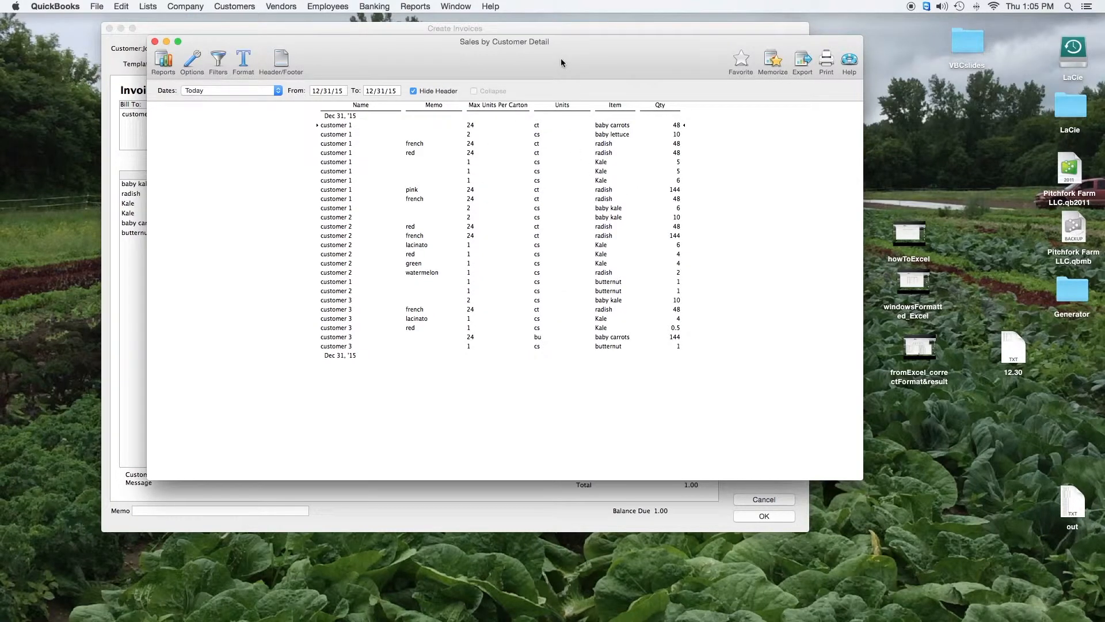
# Place the new Sales by Customer Detail report below the existing finished report so both sets of column headings can be compared
pyautogui.moveTo(561, 60); pyautogui.dragTo(531, 58)
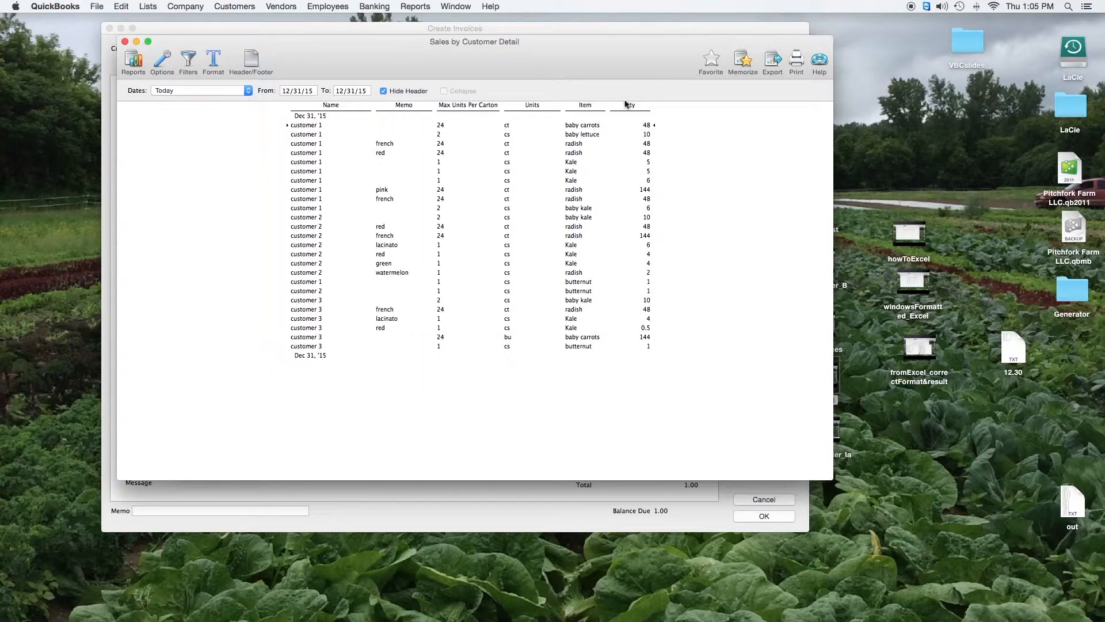
pyautogui.moveTo(574, 59); pyautogui.dragTo(586, 193)
pyautogui.moveTo(567, 83); pyautogui.dragTo(560, 63)
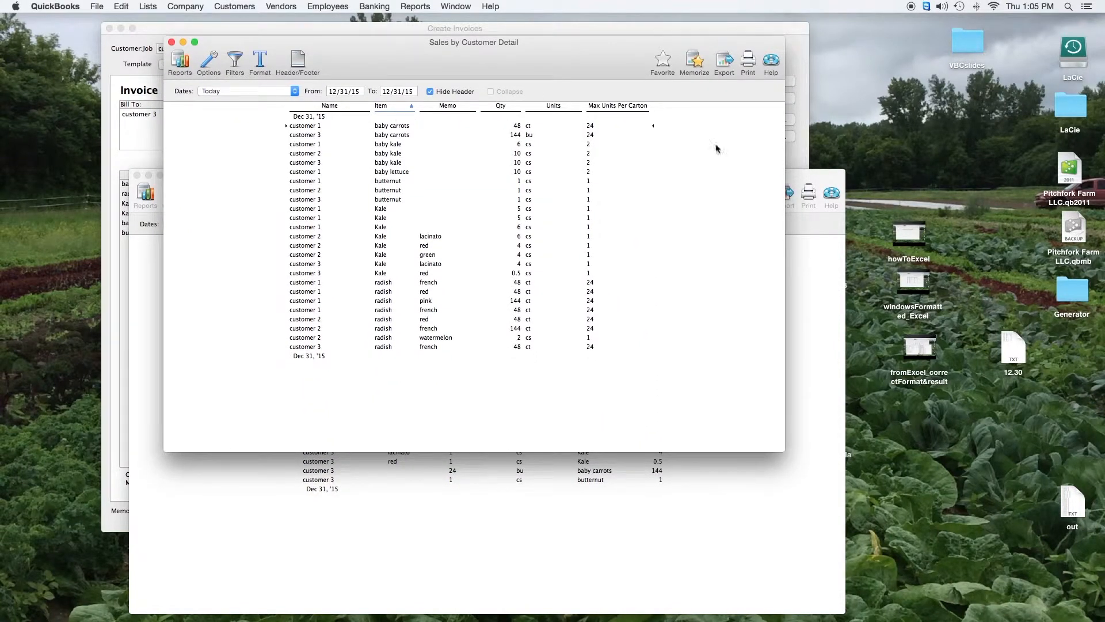
pyautogui.click(800, 176)
pyautogui.moveTo(800, 175); pyautogui.dragTo(806, 155)
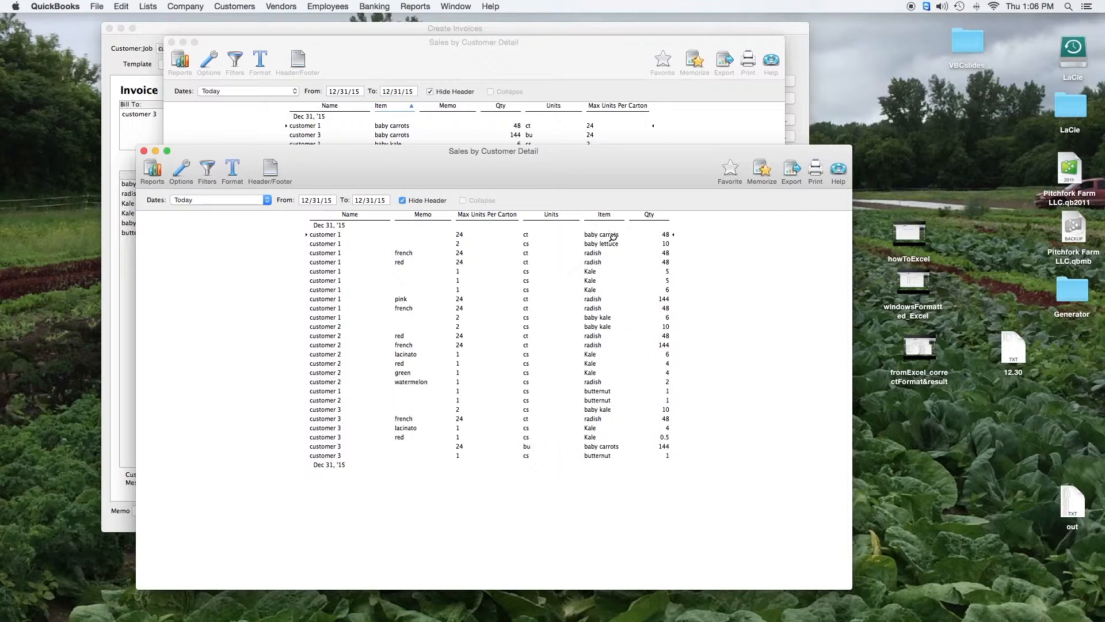
pyautogui.moveTo(567, 167); pyautogui.dragTo(569, 179)
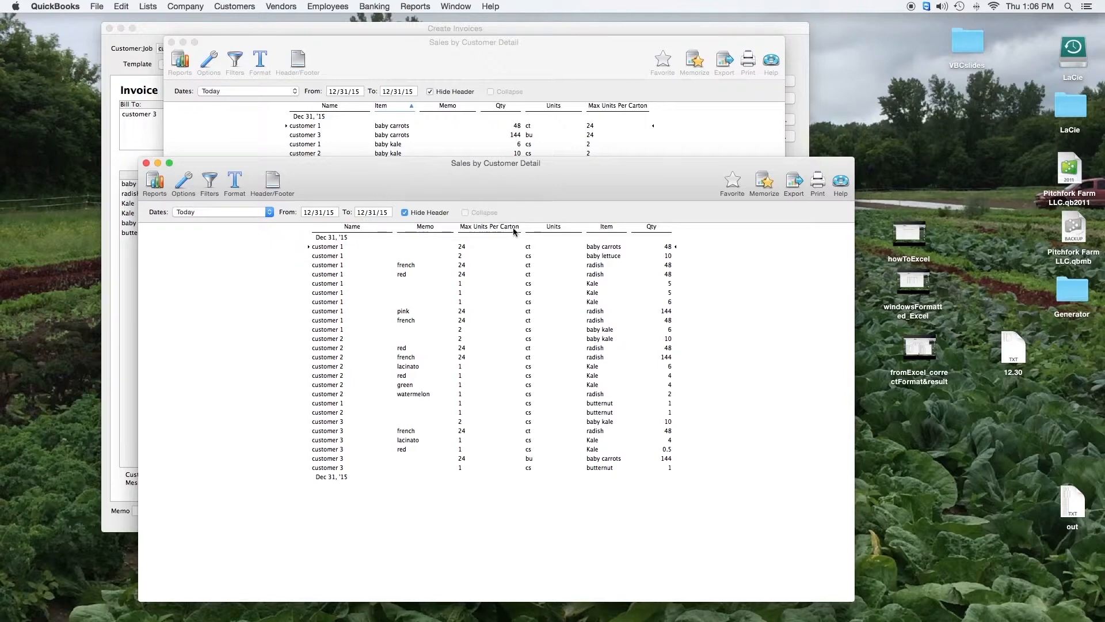
# Move the report's Item column directly after Name and the Qty column directly after Memo
pyautogui.click(607, 228)
pyautogui.moveTo(607, 229); pyautogui.dragTo(406, 229)
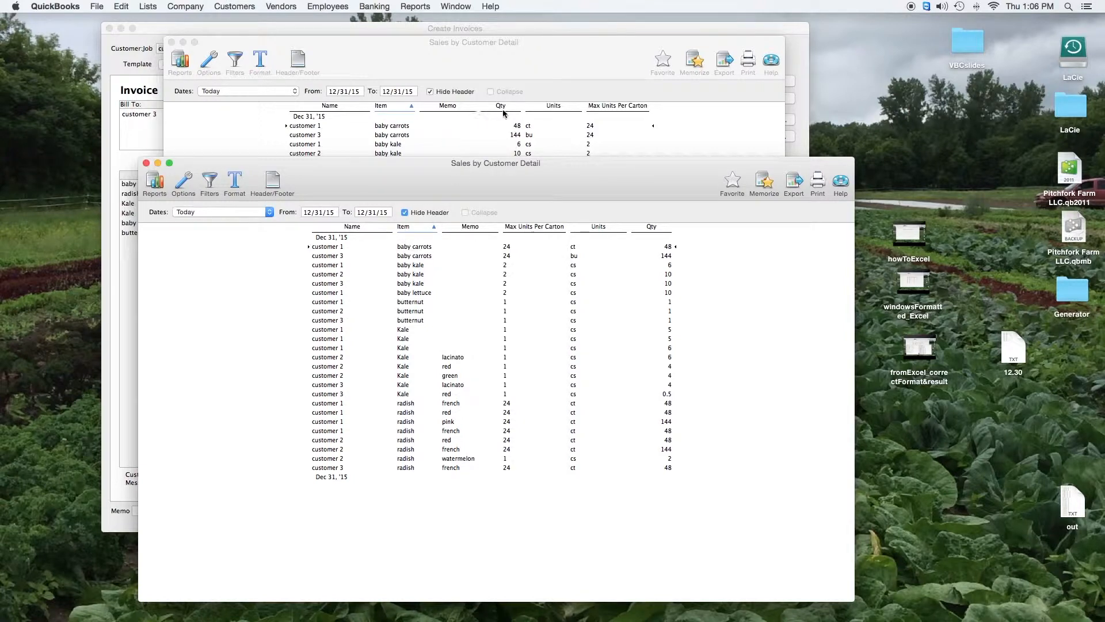
pyautogui.click(659, 228)
pyautogui.moveTo(659, 230); pyautogui.dragTo(505, 226)
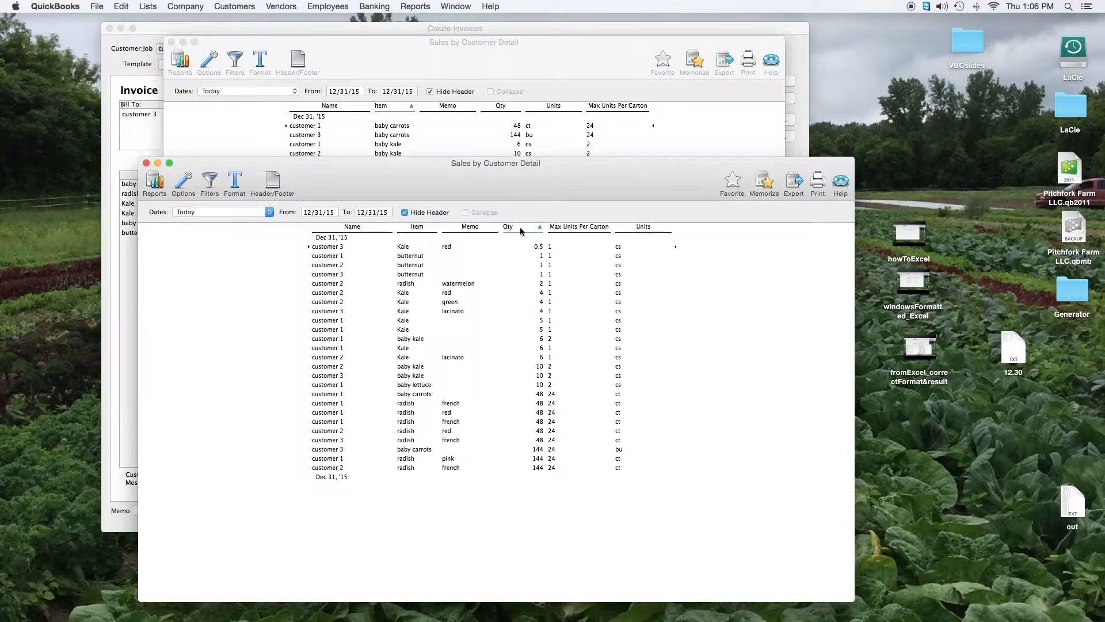
# Move the Max Units Per Carton column behind Units so that it is the report's last column
pyautogui.click(641, 229)
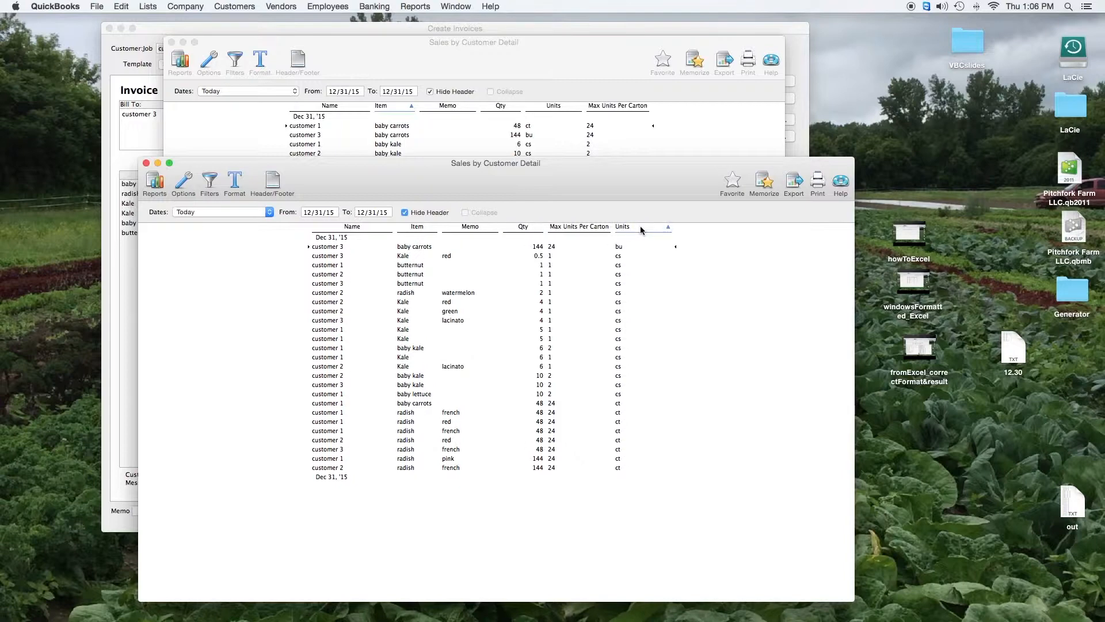
pyautogui.click(641, 229)
pyautogui.click(591, 228)
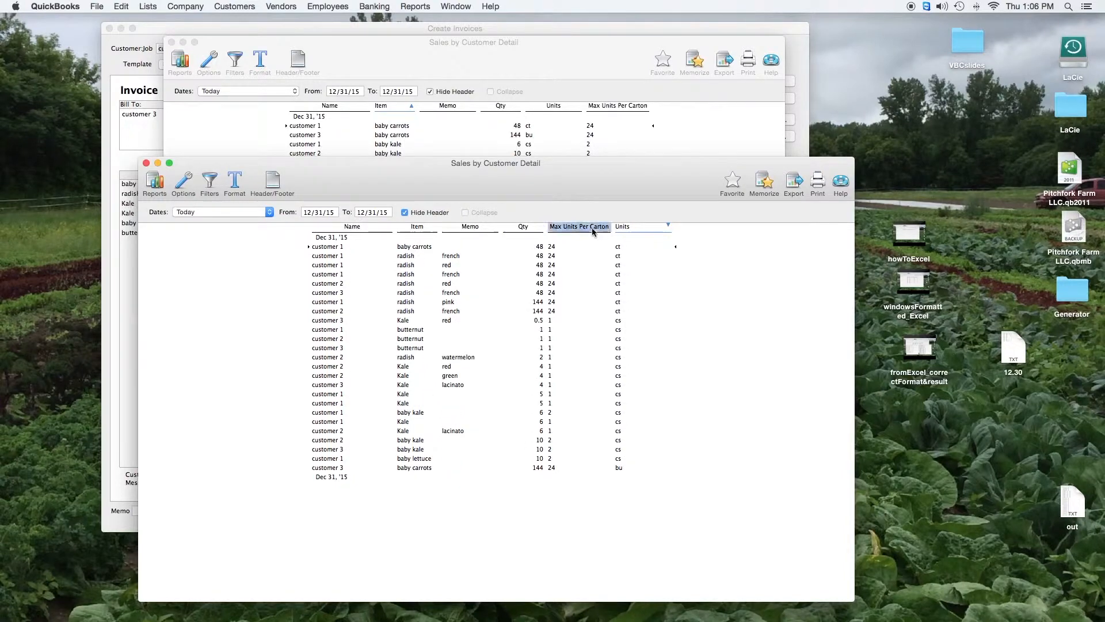
pyautogui.click(621, 228)
pyautogui.click(591, 228)
pyautogui.moveTo(591, 228); pyautogui.dragTo(671, 228)
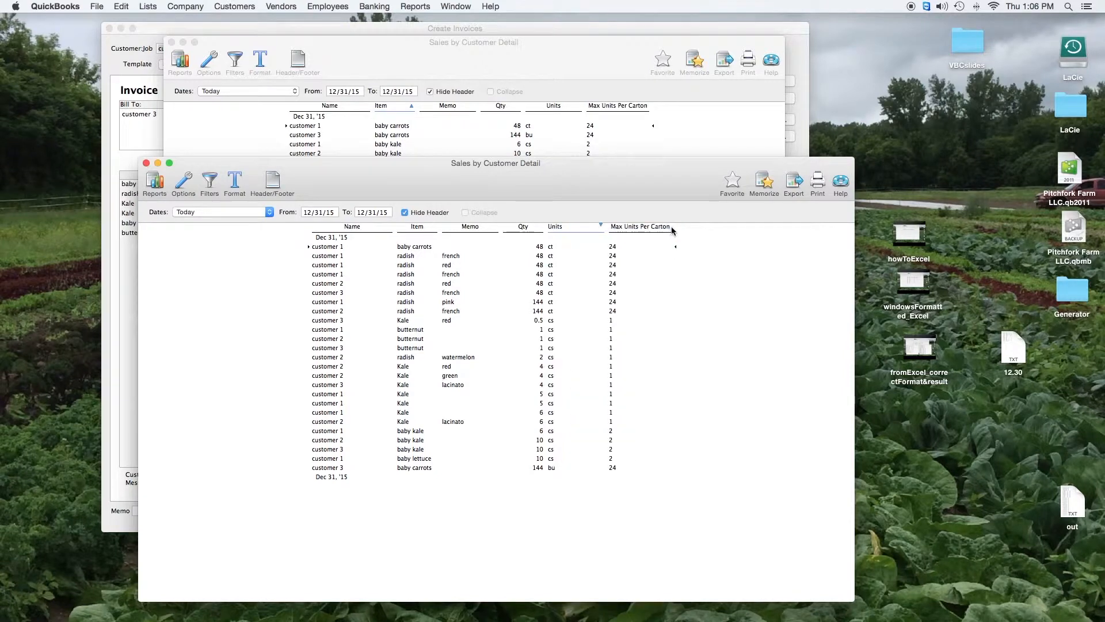
# Sort the report rows by Name and then by Item in ascending order
pyautogui.moveTo(652, 179); pyautogui.dragTo(631, 56)
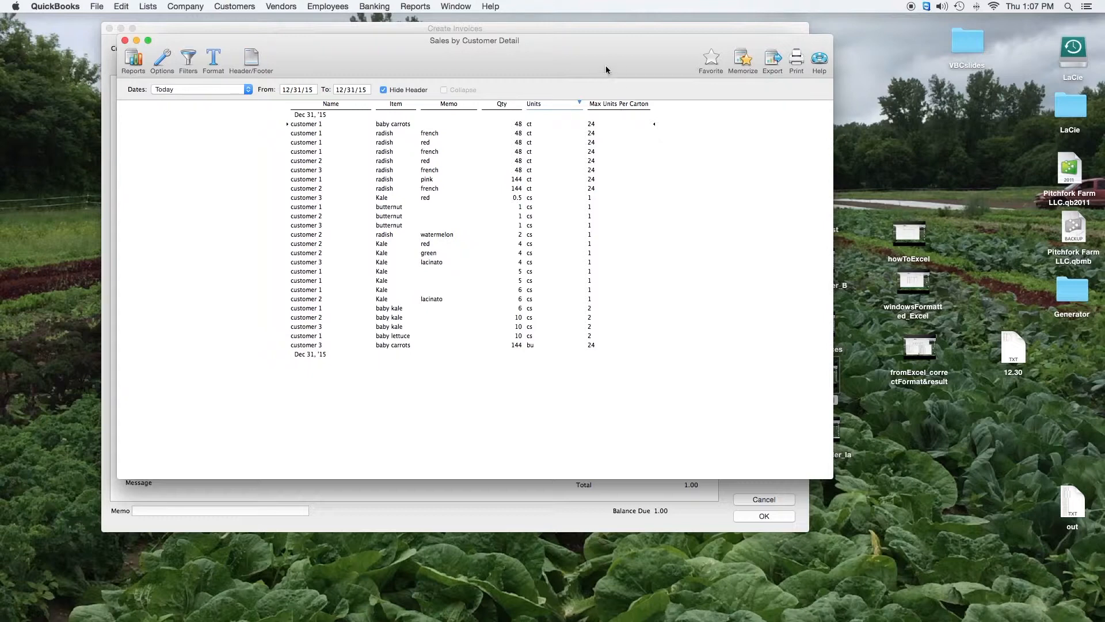
pyautogui.moveTo(620, 61); pyautogui.dragTo(603, 61)
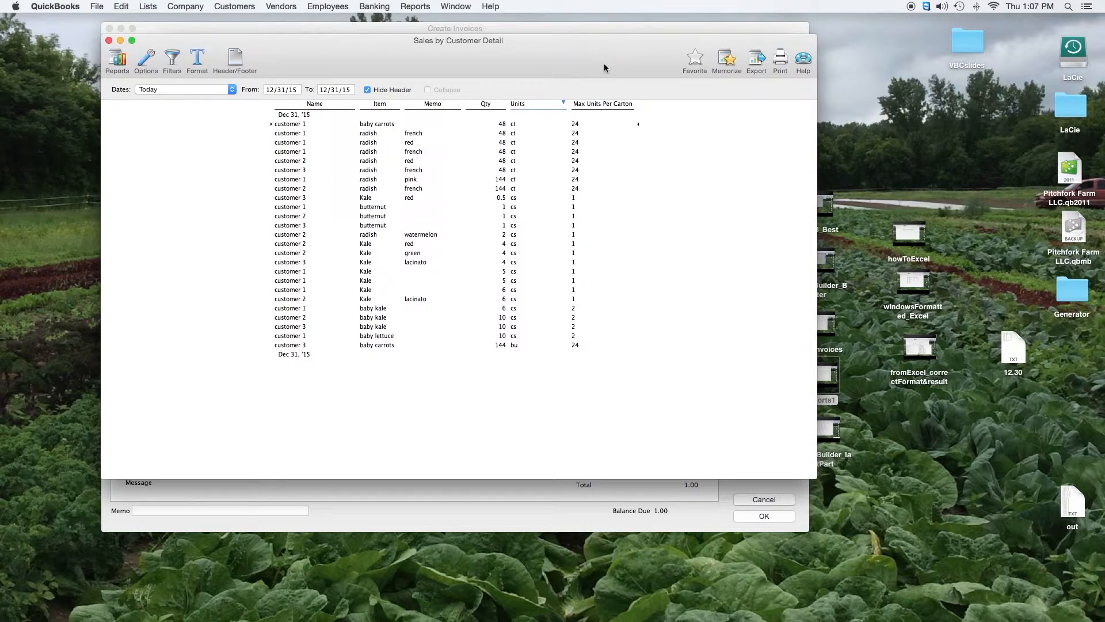
pyautogui.moveTo(562, 65); pyautogui.dragTo(558, 65)
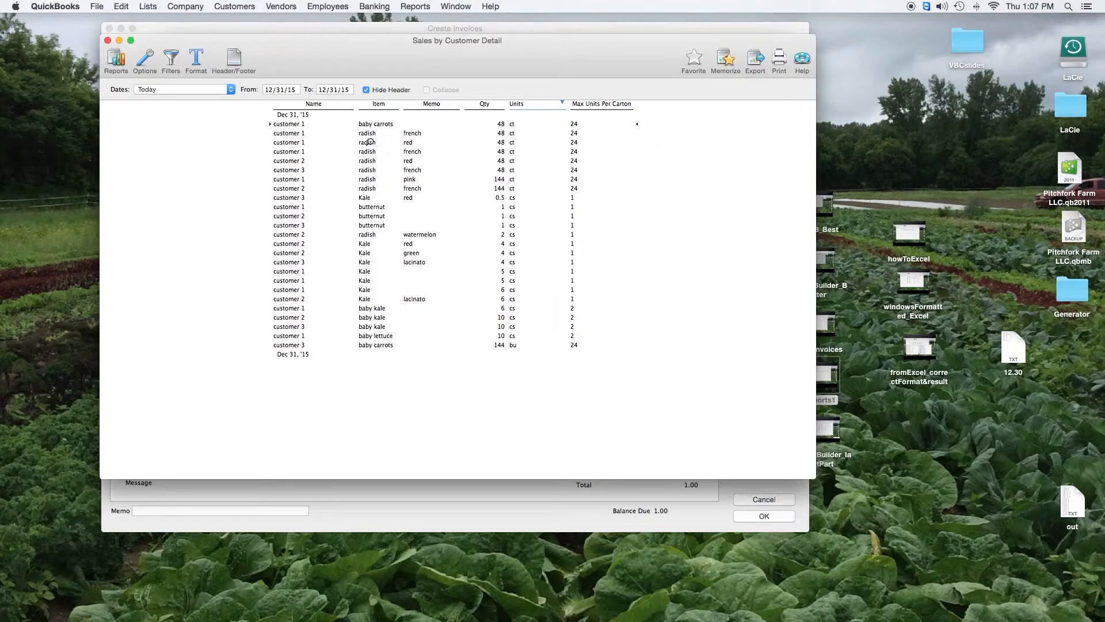
pyautogui.click(334, 106)
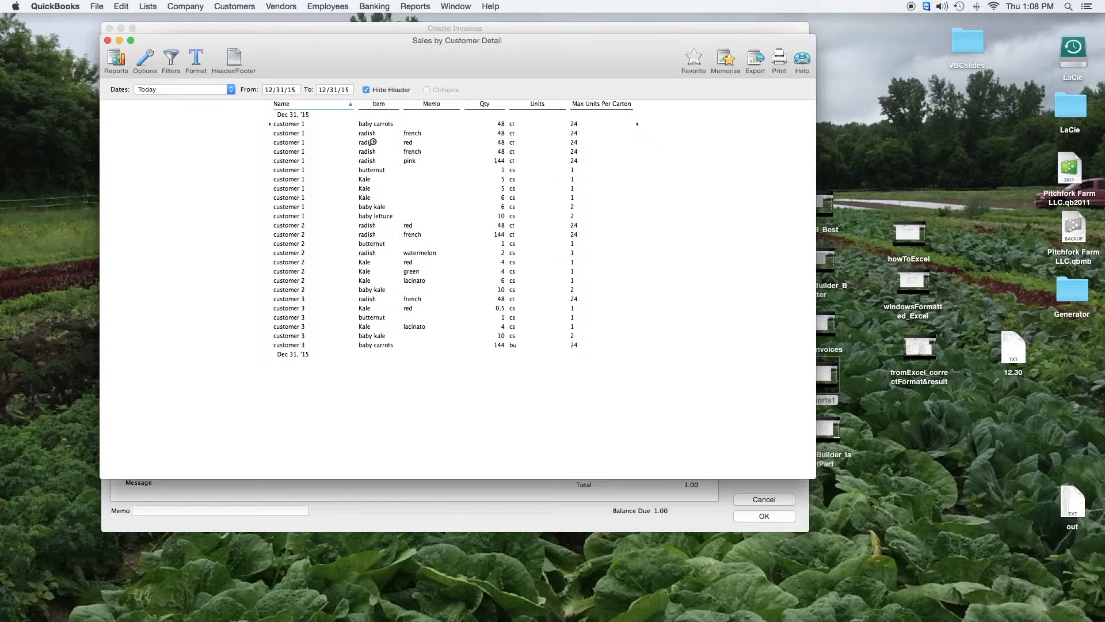
pyautogui.click(379, 104)
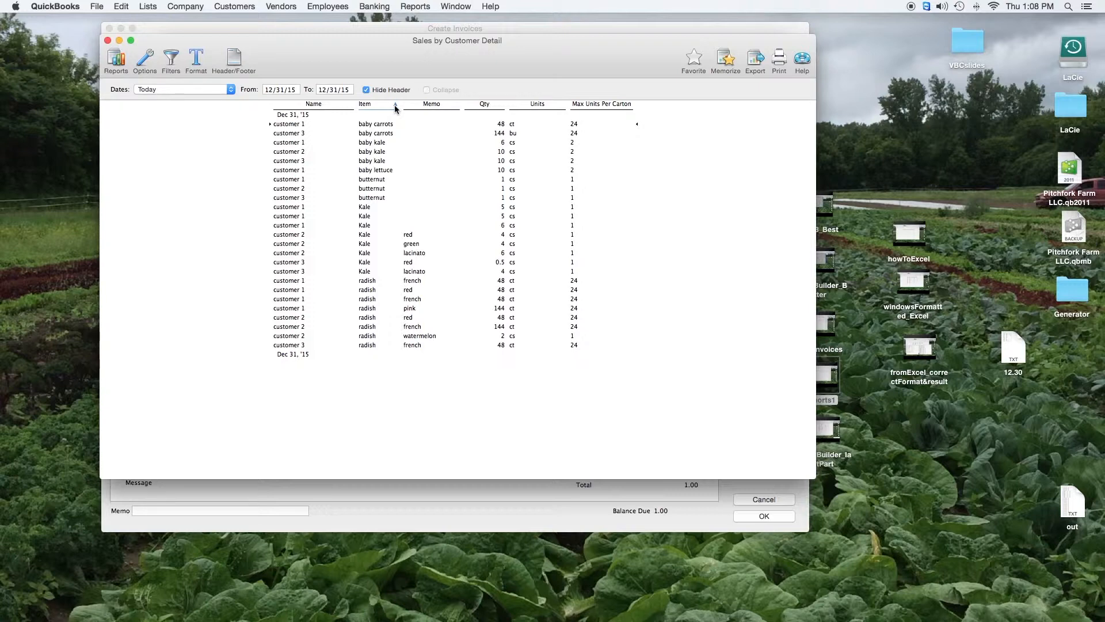
pyautogui.click(396, 104)
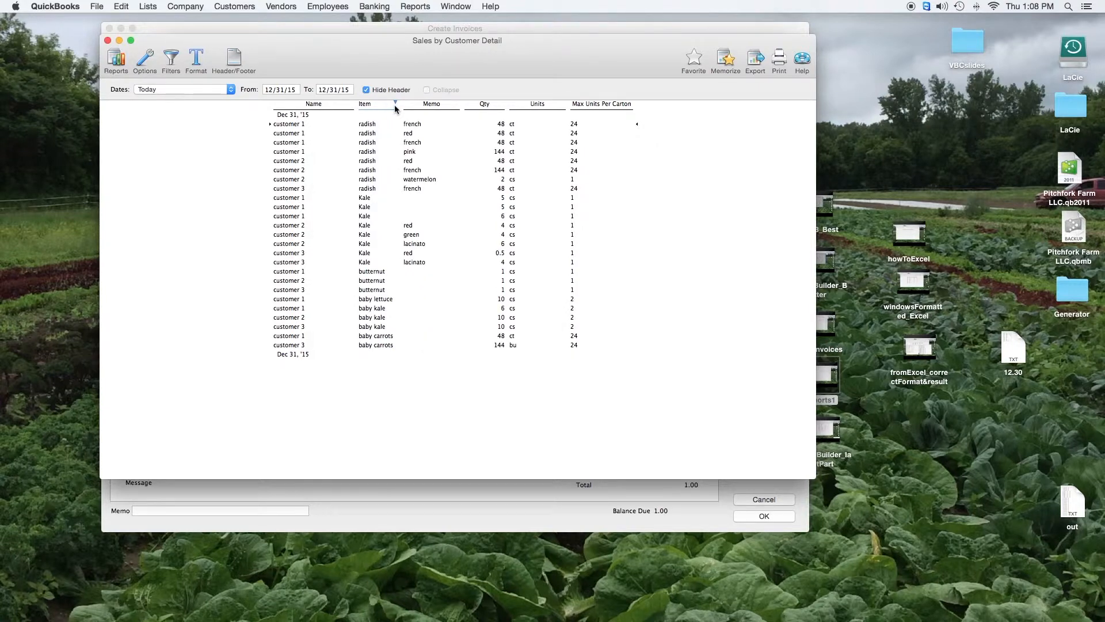
pyautogui.click(395, 105)
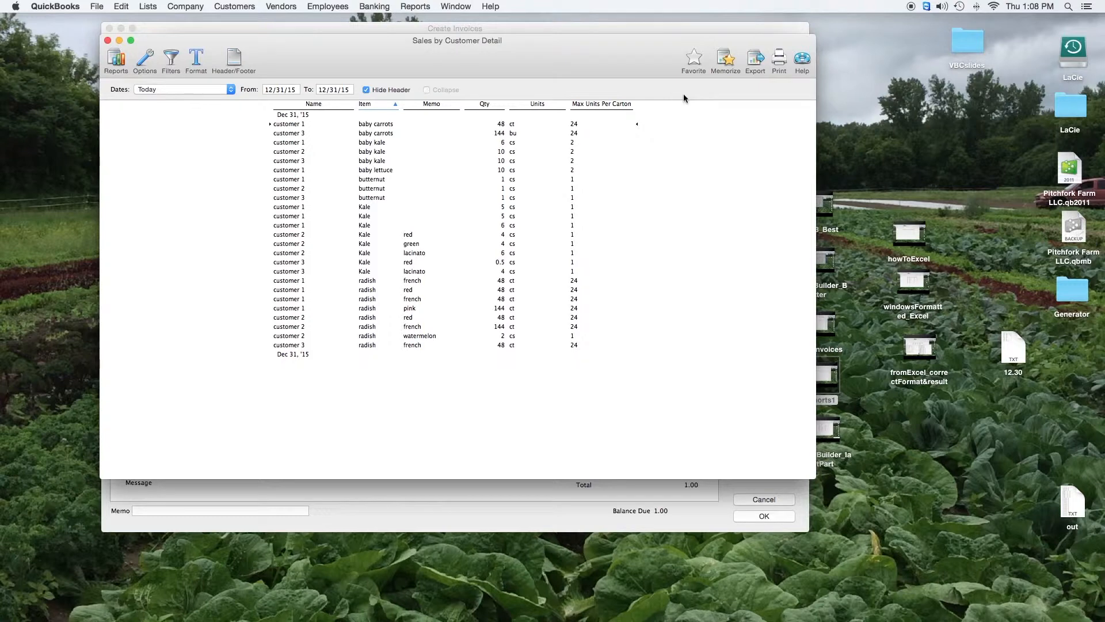
# Memorize the customized report under the name "Report the way we like it"
pyautogui.click(724, 61)
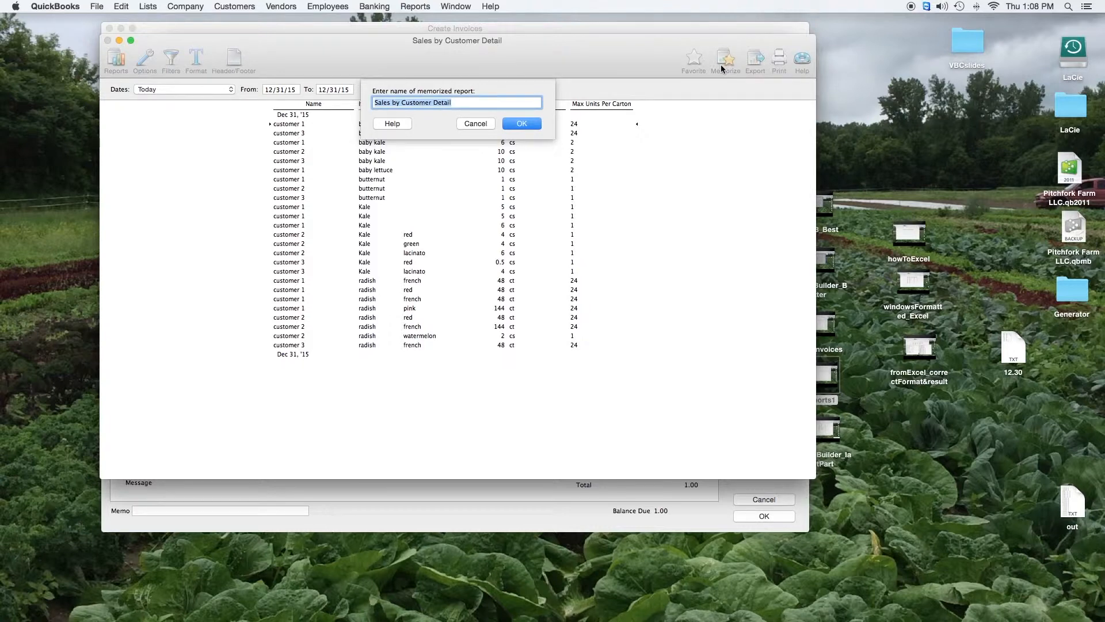
pyautogui.write('Report the way we like it')
pyautogui.press('Return')
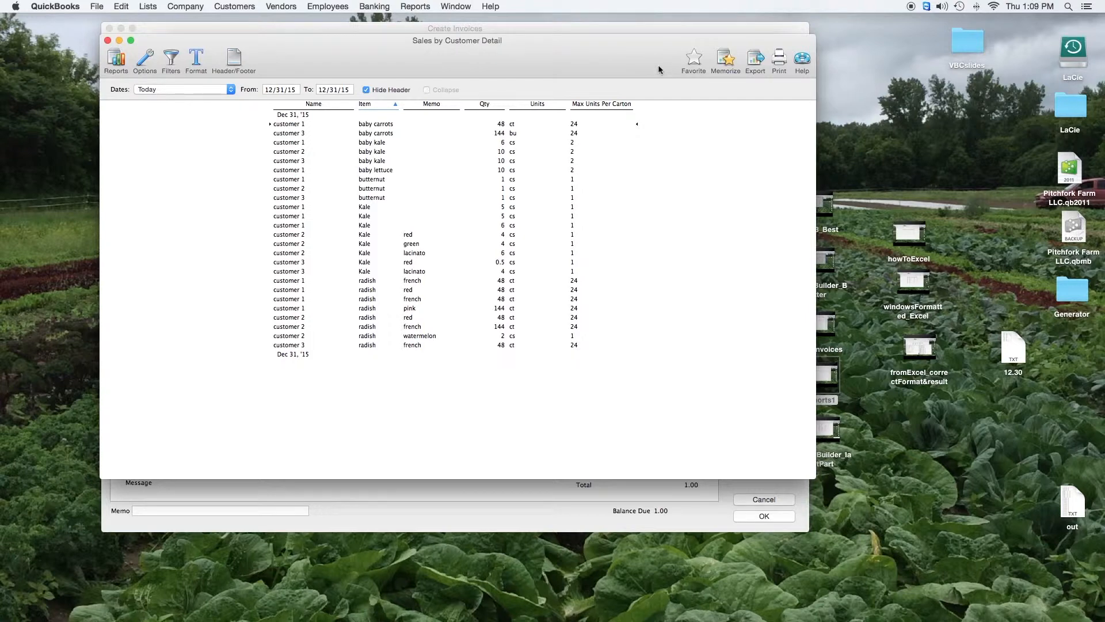
# Close both open Sales by Customer Detail reports to return to the invoice
pyautogui.moveTo(520, 66); pyautogui.dragTo(530, 82)
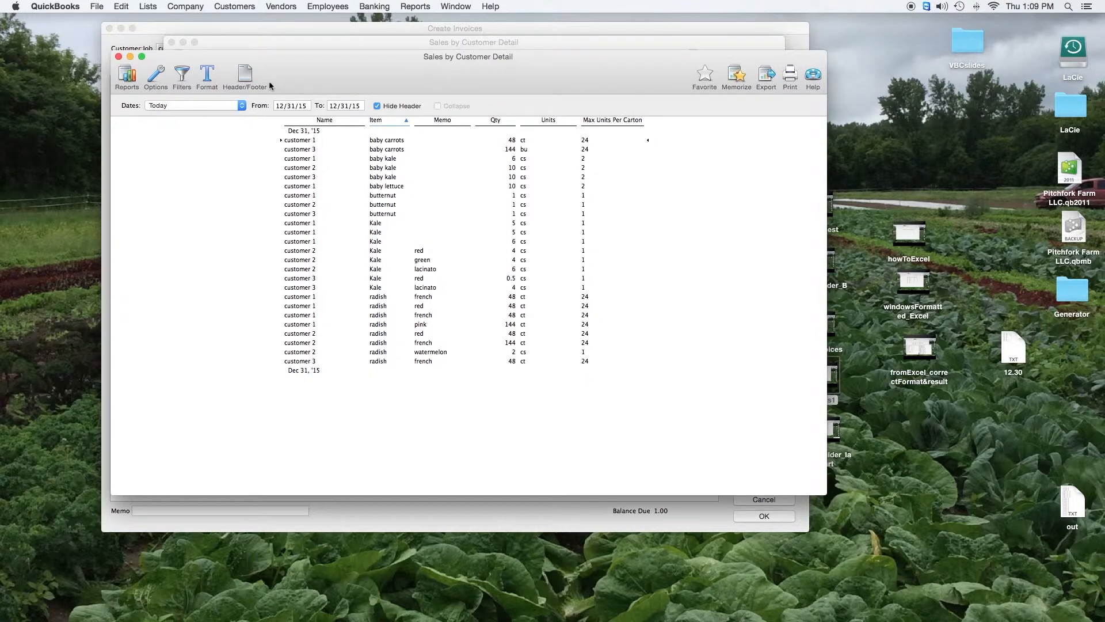
pyautogui.click(118, 56)
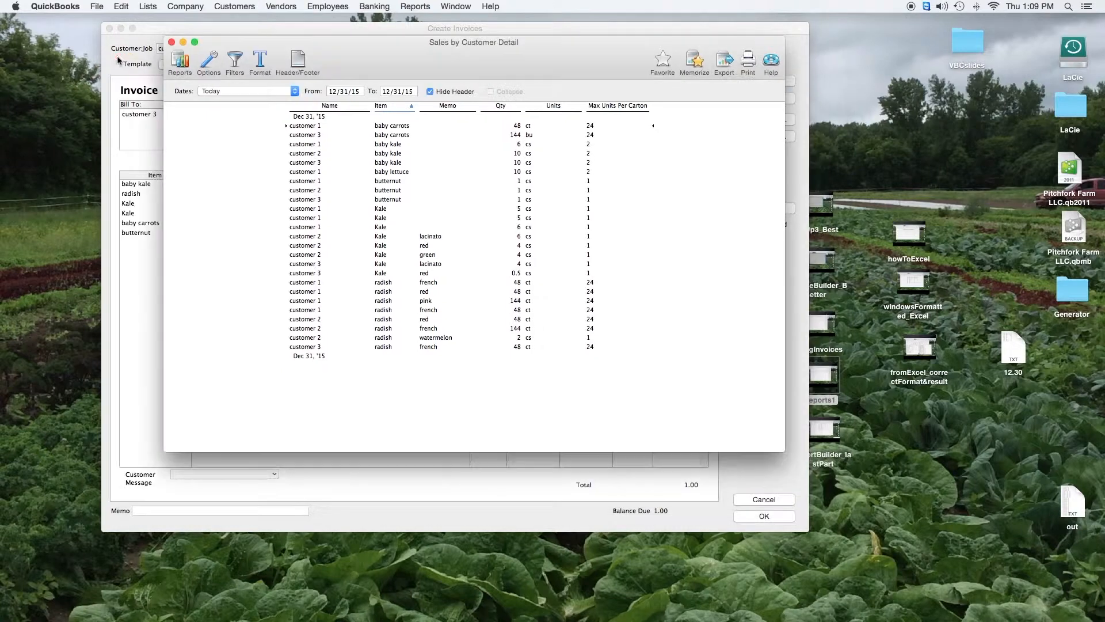
pyautogui.click(171, 42)
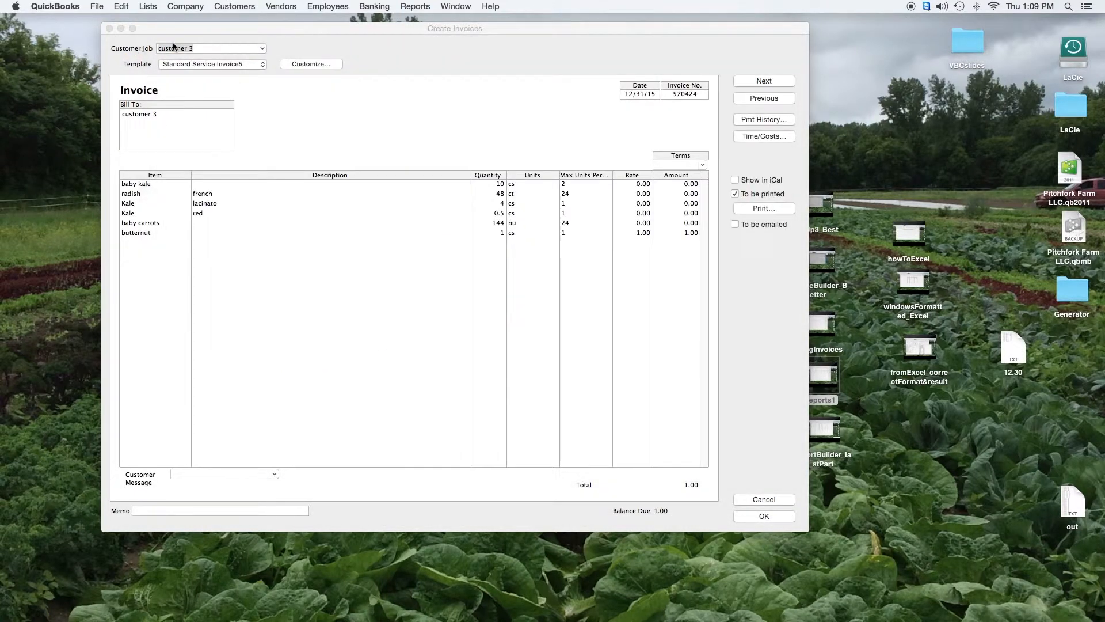
pyautogui.click(251, 213)
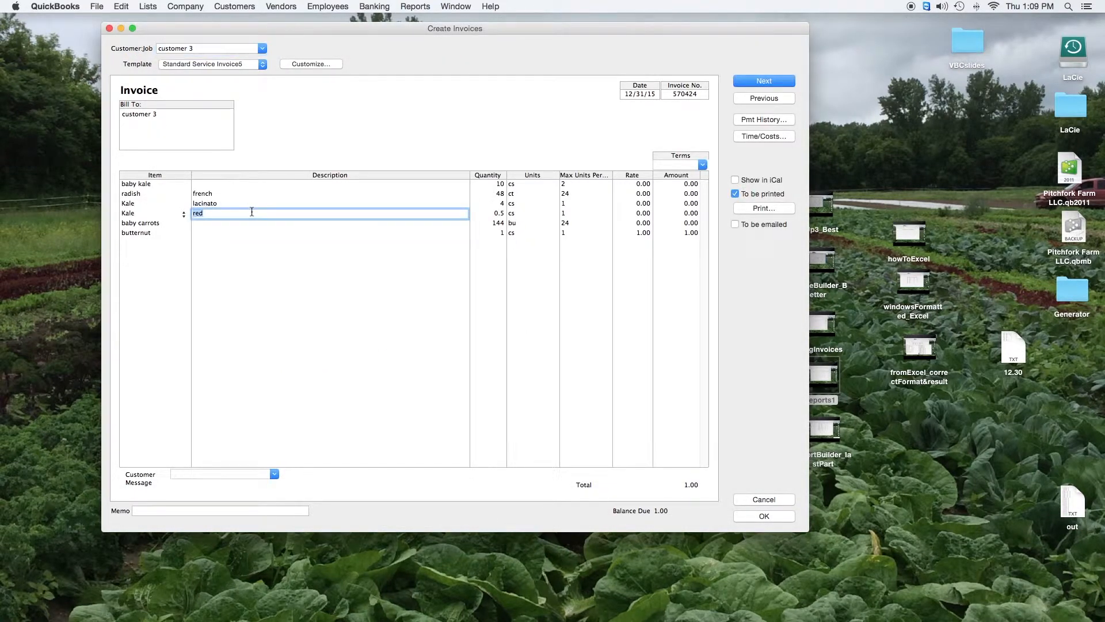
pyautogui.press('Down')
pyautogui.press('Down')
pyautogui.press('Down')
pyautogui.press('Up')
pyautogui.press('Up')
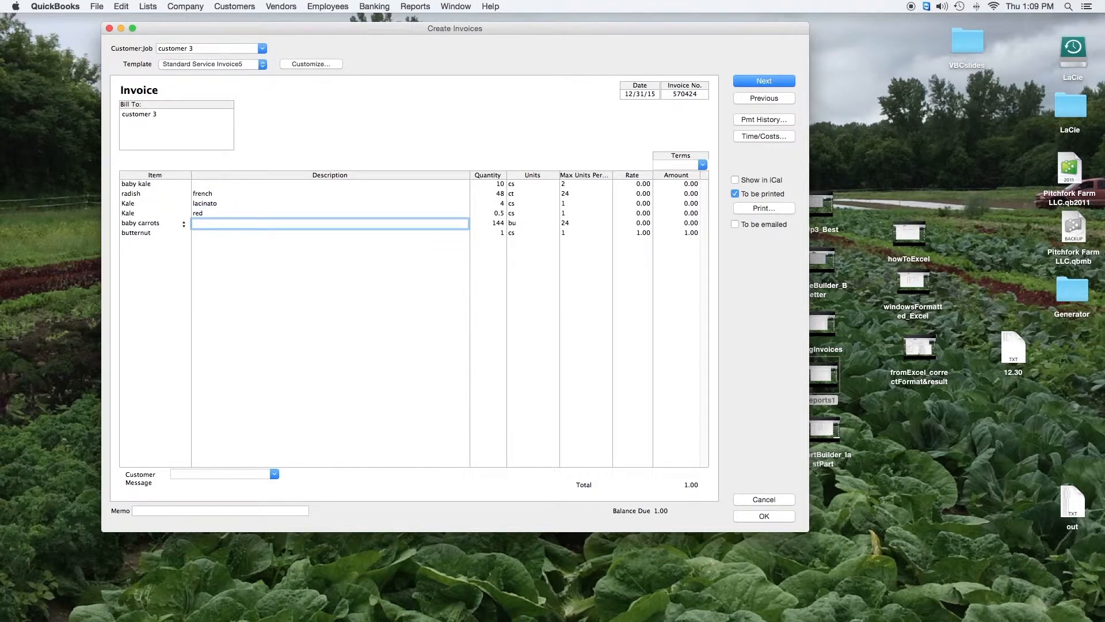
pyautogui.press('Down')
pyautogui.press('Up')
pyautogui.press('Up')
pyautogui.press('Up')
pyautogui.press('Up')
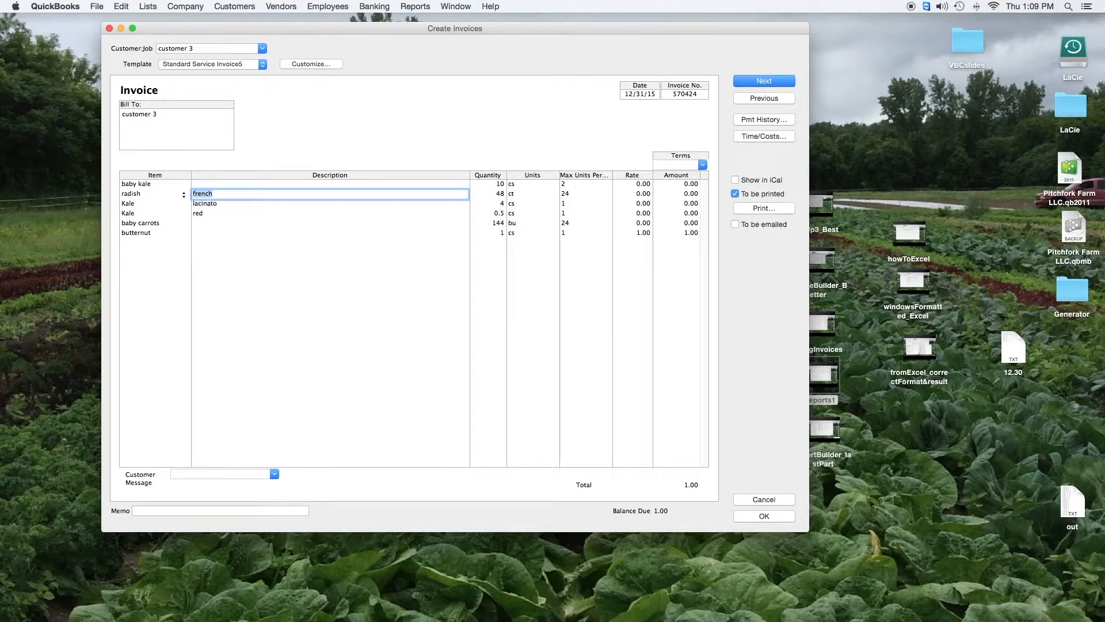
pyautogui.press('Up')
pyautogui.press('Down')
pyautogui.press('Down')
pyautogui.press('Down')
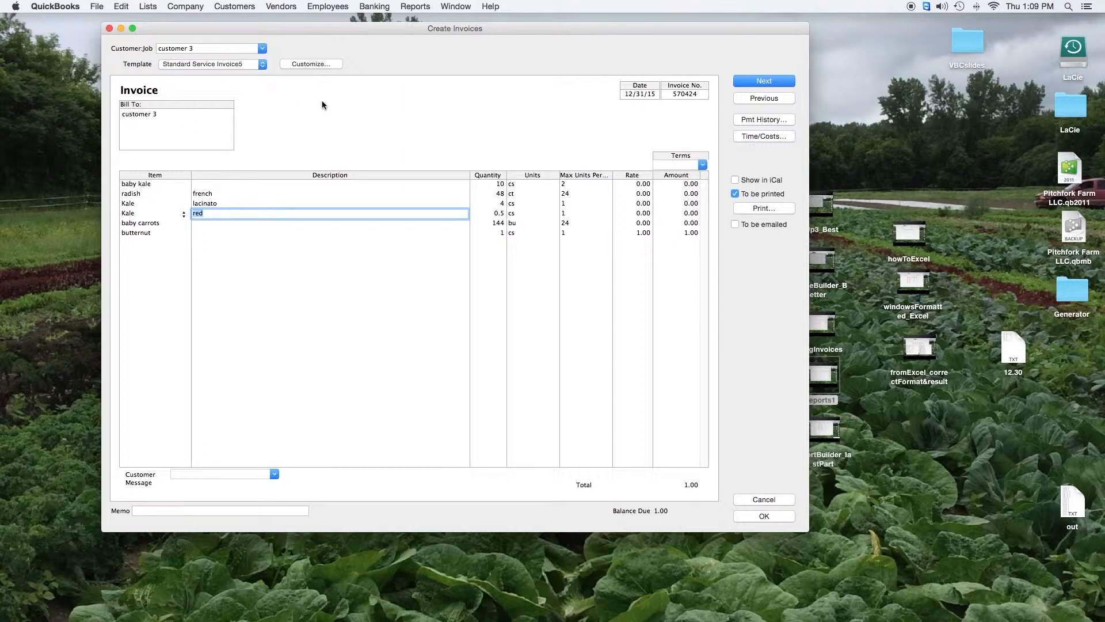
# Open the memorized report "Report the way we like it" and place it over the invoice
pyautogui.click(415, 9)
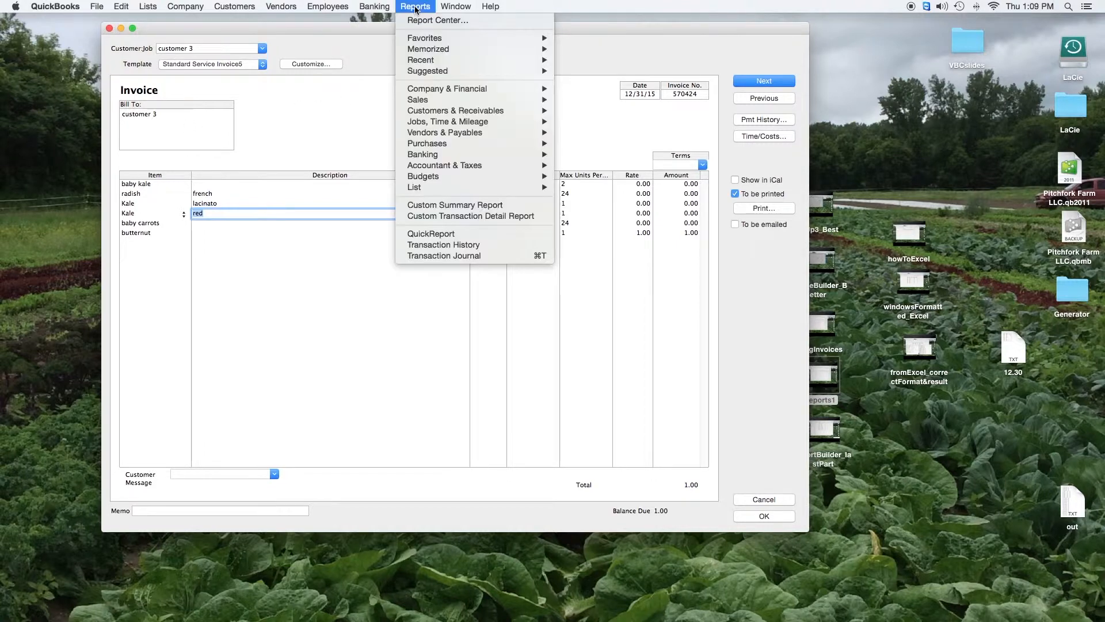
pyautogui.moveTo(437, 51)
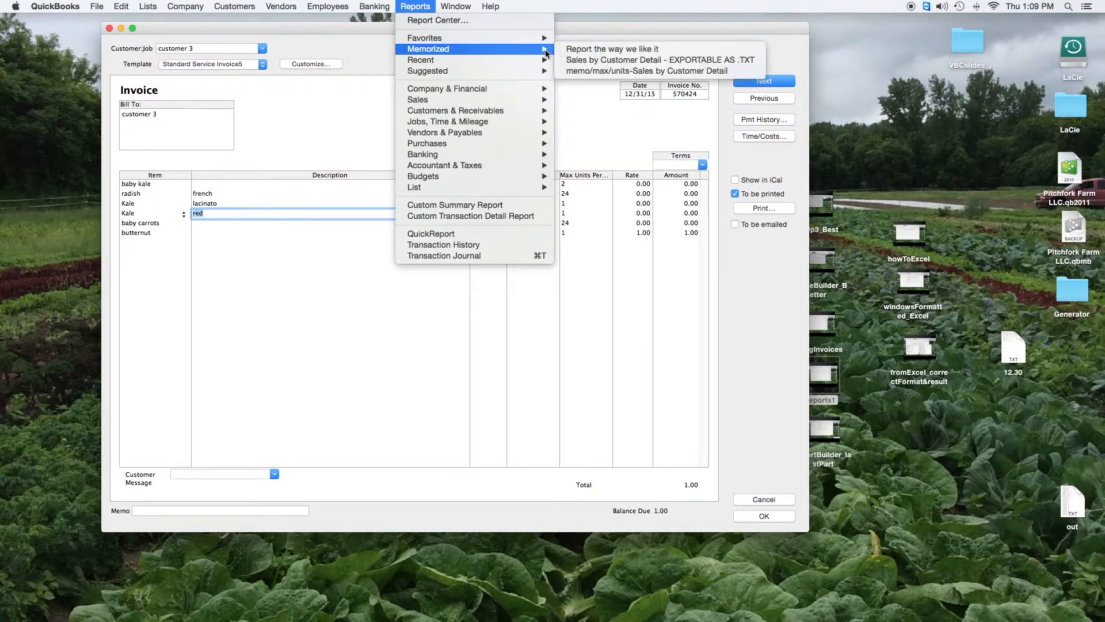
pyautogui.click(569, 51)
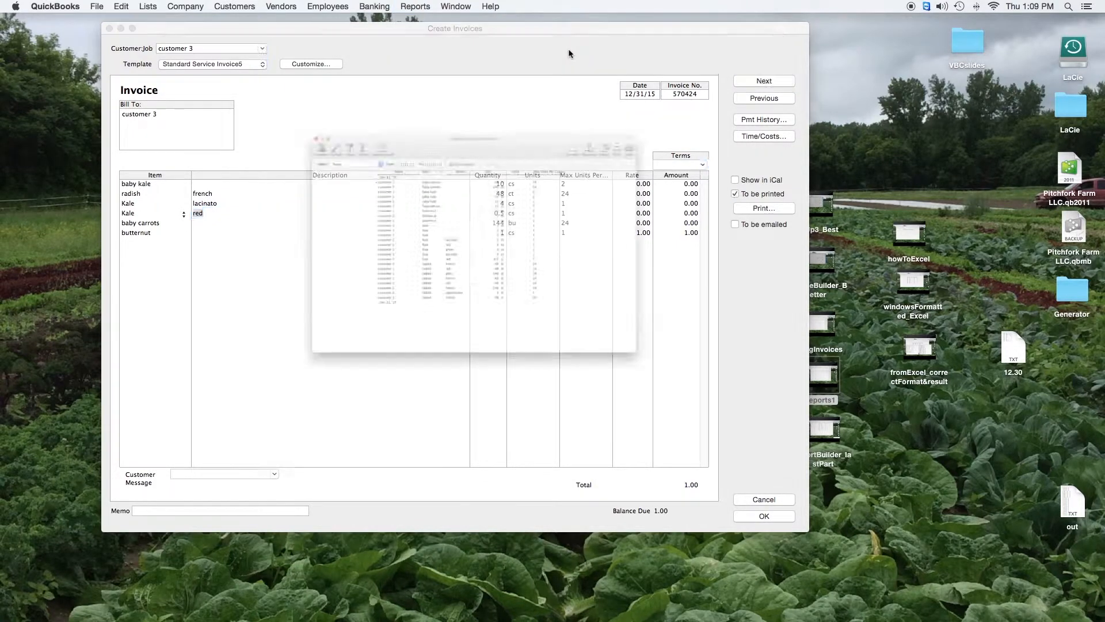
pyautogui.moveTo(569, 54); pyautogui.dragTo(557, 49)
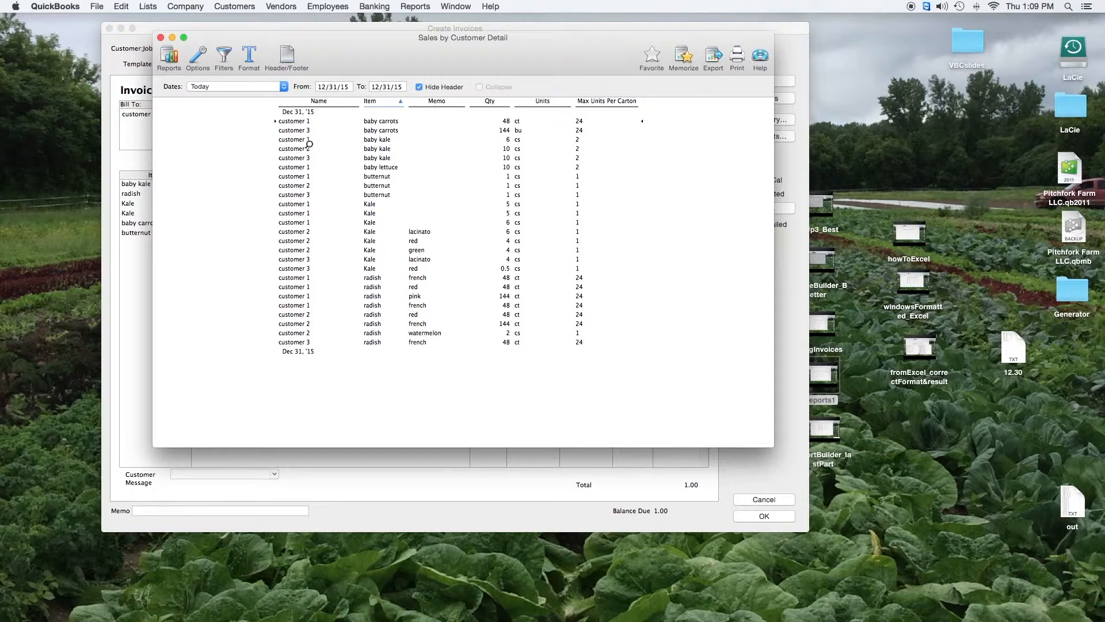
# Save the report as a tab-delimited text file named 12.31.txt on the Desktop
pyautogui.rightClick(257, 165)
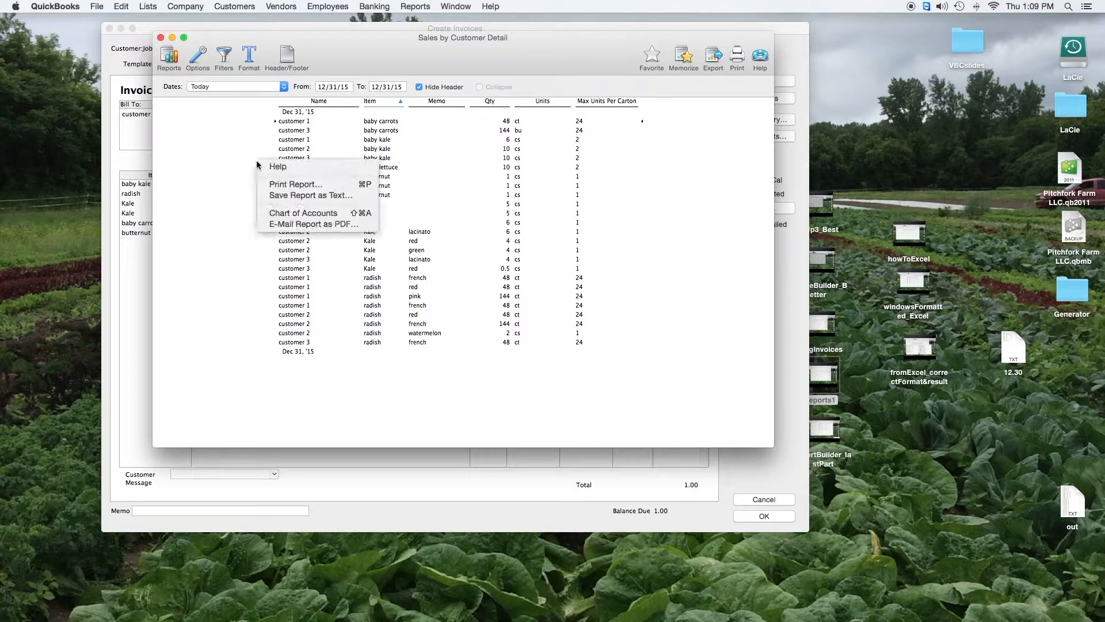
pyautogui.click(282, 198)
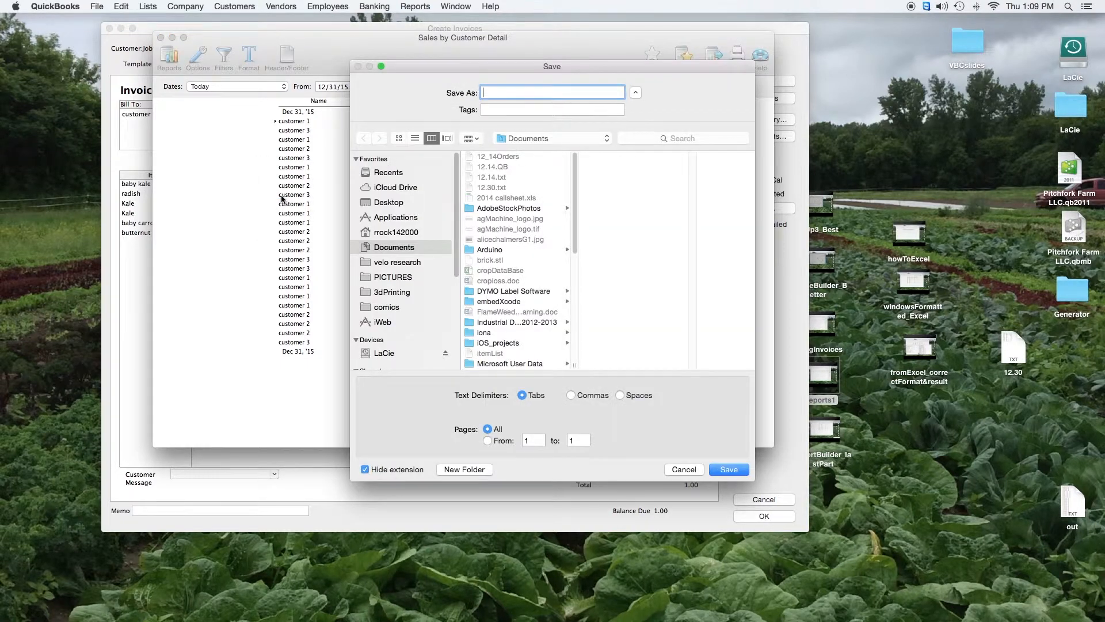
pyautogui.click(379, 206)
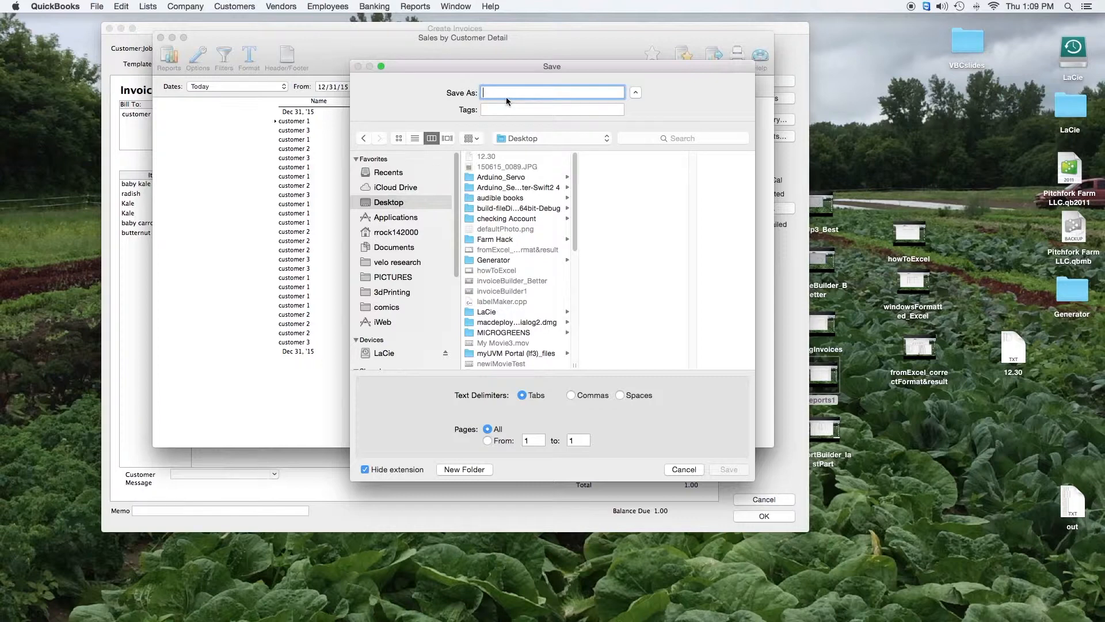
pyautogui.write('12.31')
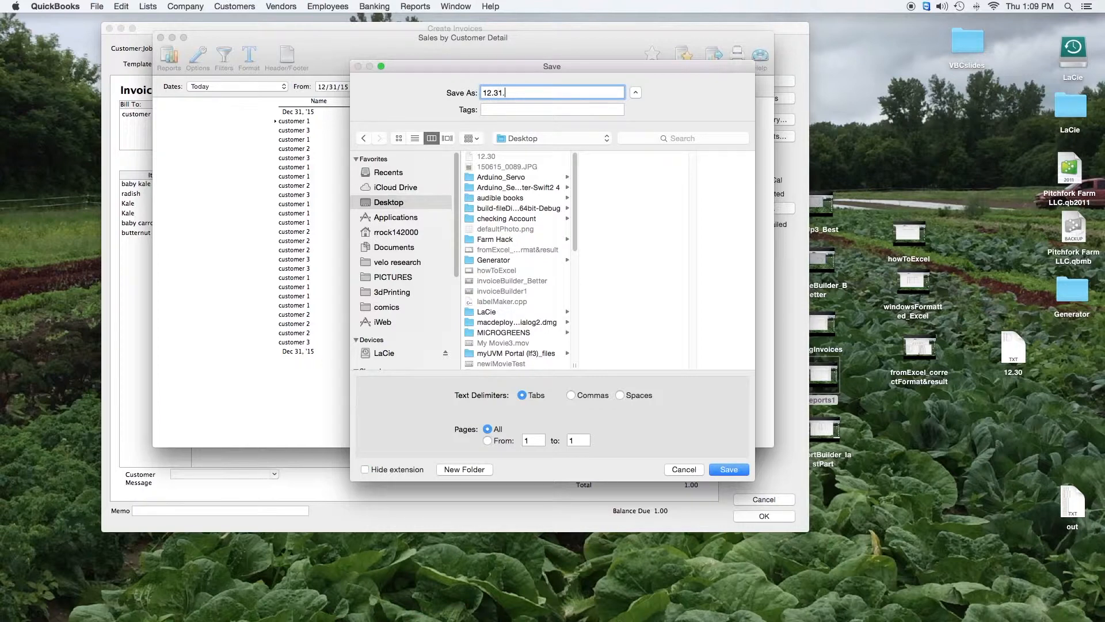
pyautogui.write('.txt')
pyautogui.click(729, 470)
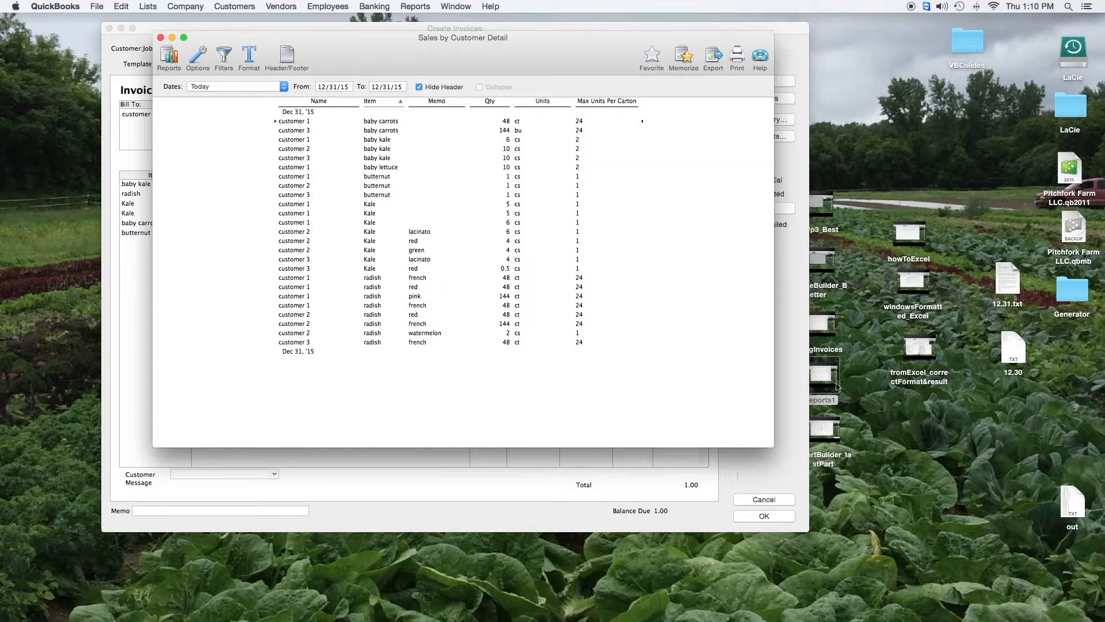
# Open the exported 12.31.txt from the desktop in TextEdit and examine its columns and rows
pyautogui.moveTo(1005, 278); pyautogui.dragTo(592, 219)
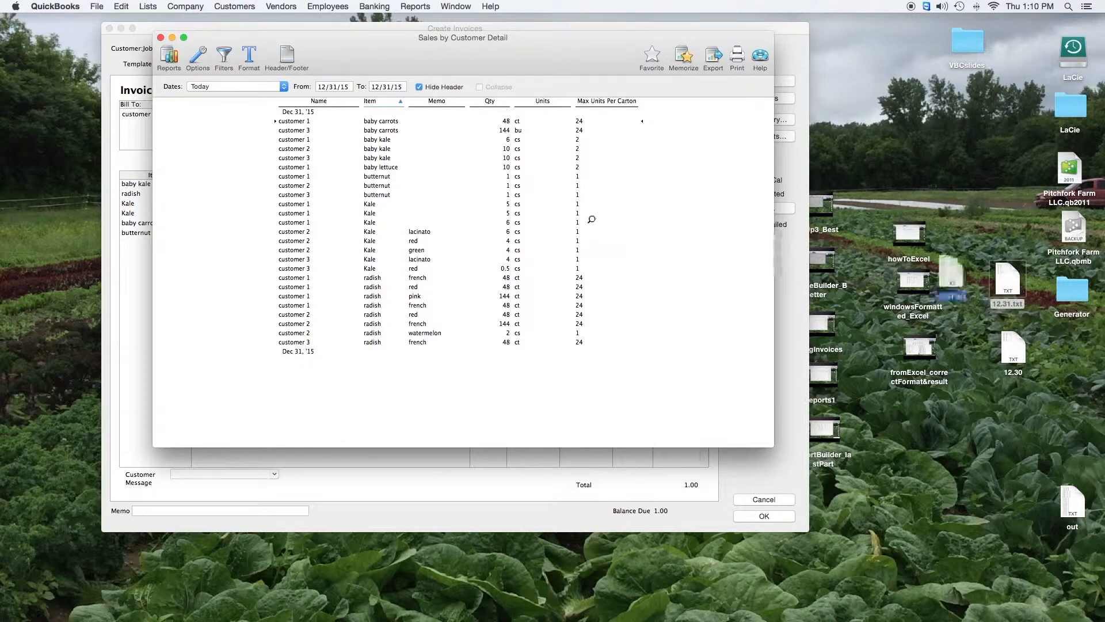
pyautogui.doubleClick(1004, 278)
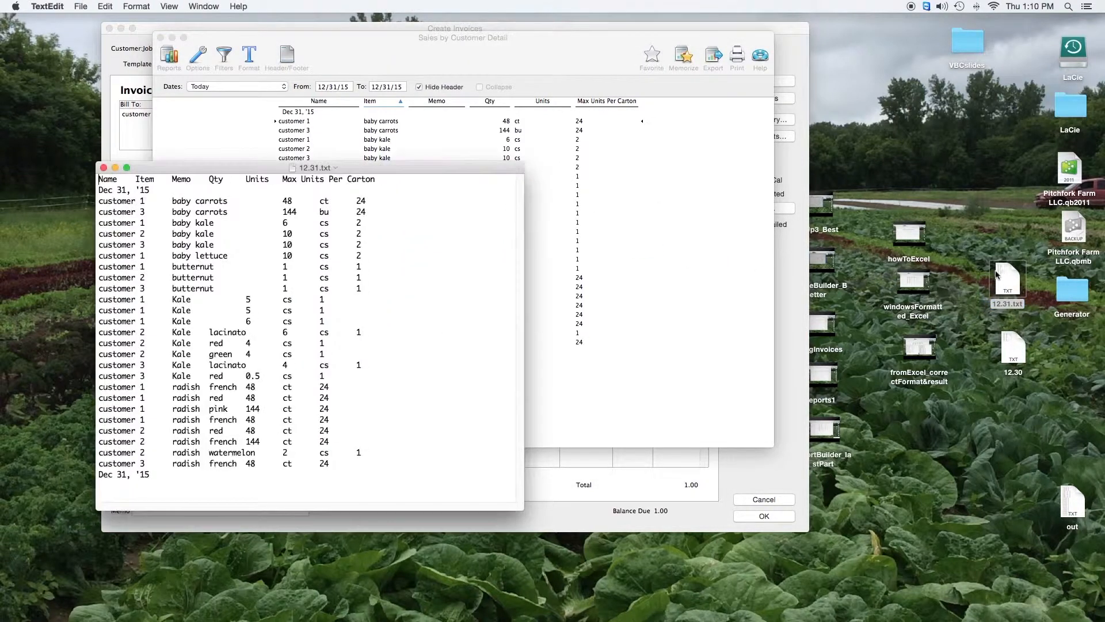
pyautogui.moveTo(432, 164); pyautogui.dragTo(548, 95)
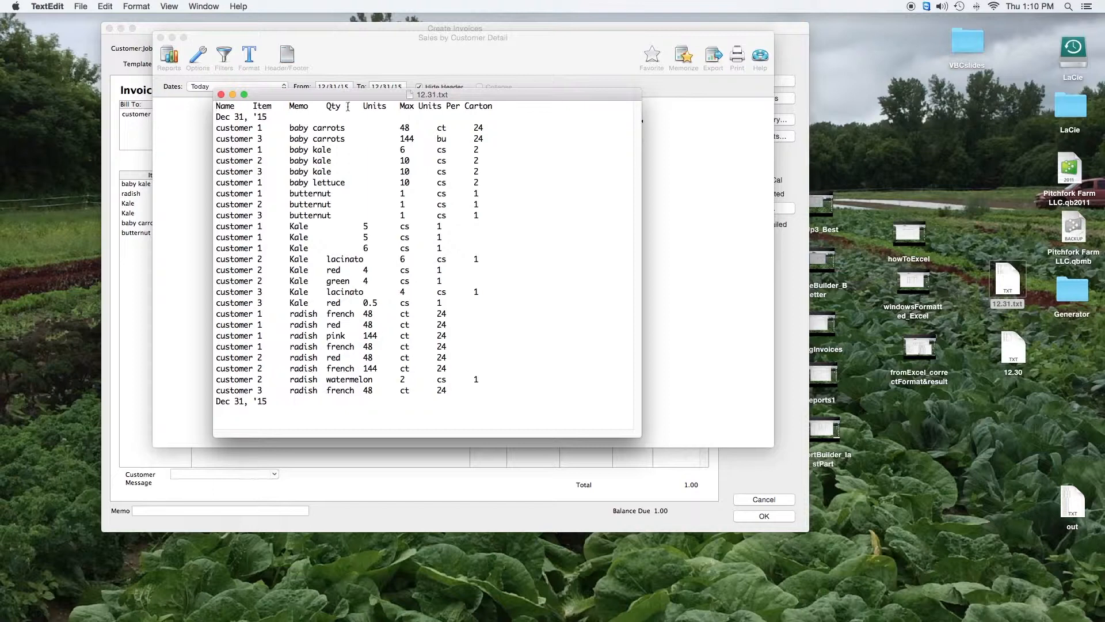
pyautogui.moveTo(354, 96); pyautogui.dragTo(382, 91)
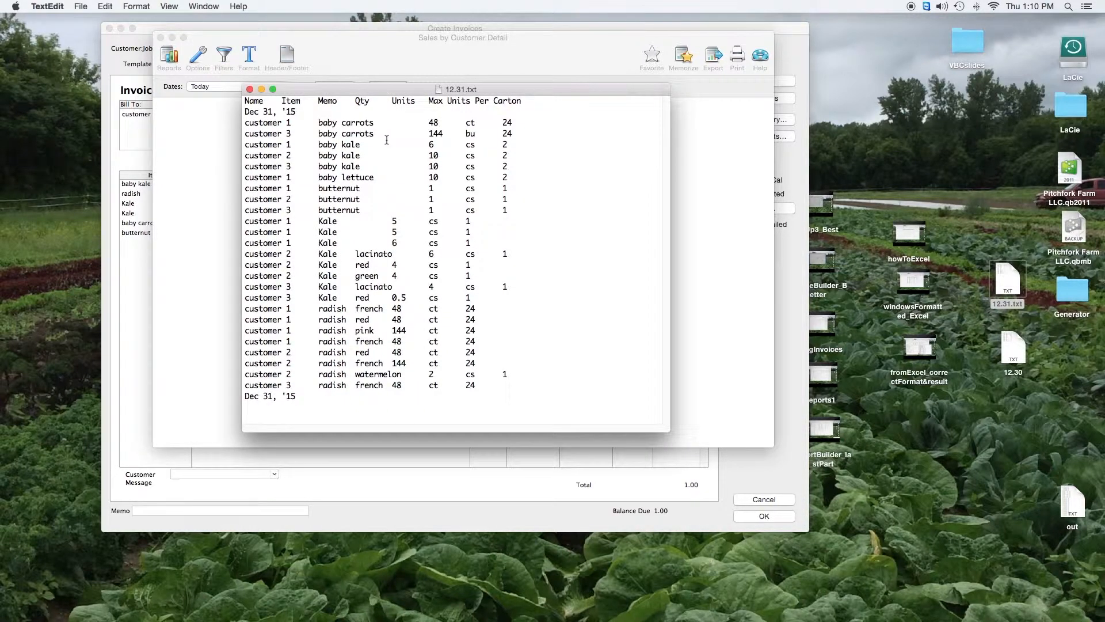